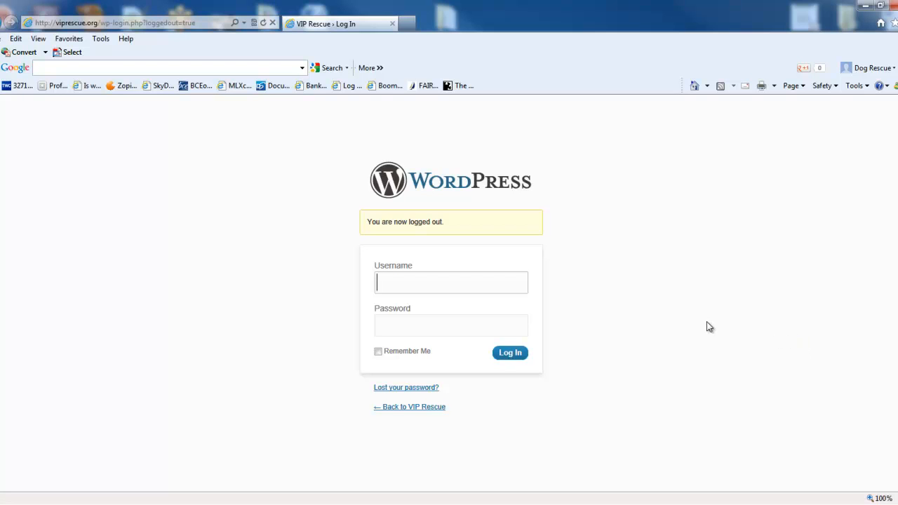
# - Enter the username admin and the account password in the WordPress login form
pyautogui.click(449, 283)
pyautogui.write('ad')
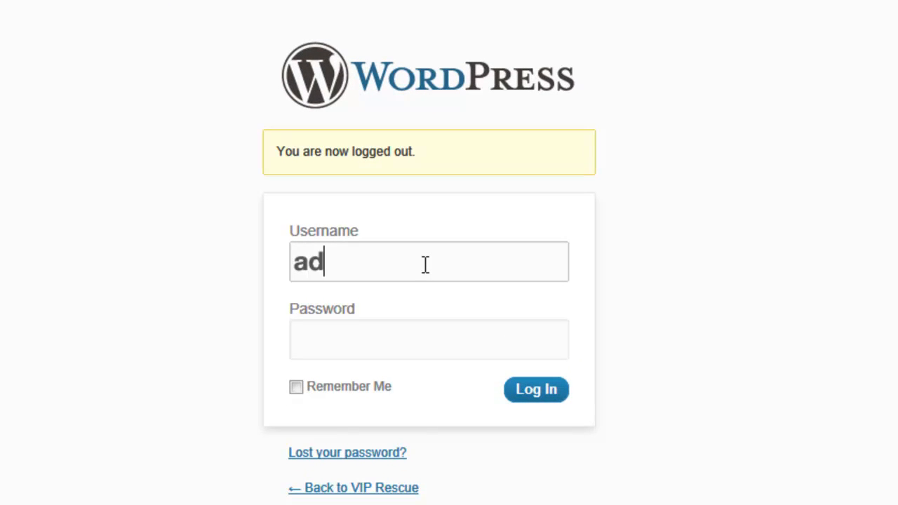
pyautogui.write('min')
pyautogui.press('Tab')
pyautogui.write('•')
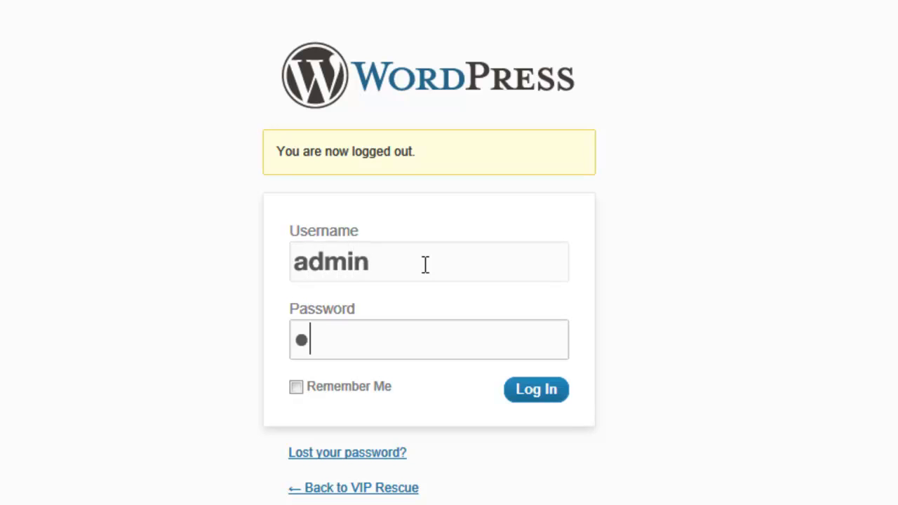
pyautogui.write('••••')
pyautogui.press('BackSpace')
pyautogui.press('BackSpace')
pyautogui.press('BackSpace')
pyautogui.press('BackSpace')
pyautogui.press('BackSpace')
pyautogui.write('•••••••••')
# - Log in with Remember Me enabled and dismiss the browser's offer to store the password
pyautogui.click(354, 388)
pyautogui.click(553, 393)
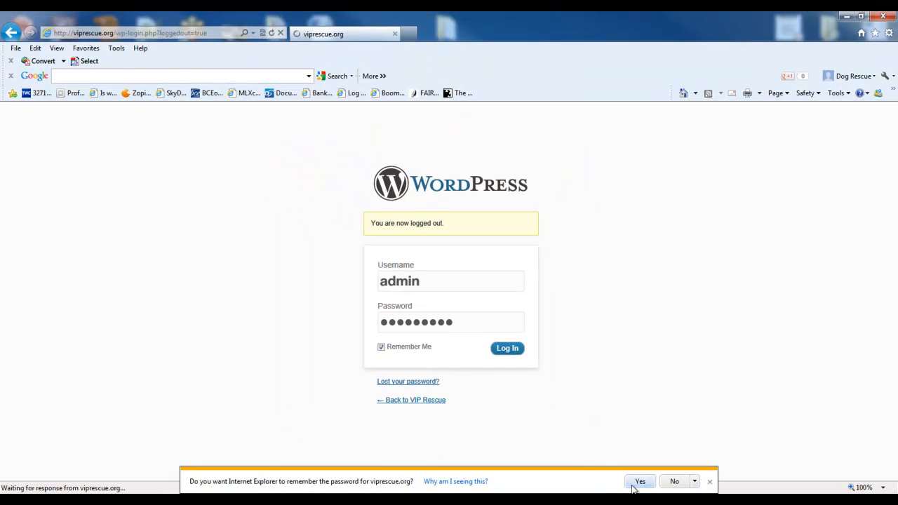
pyautogui.click(709, 482)
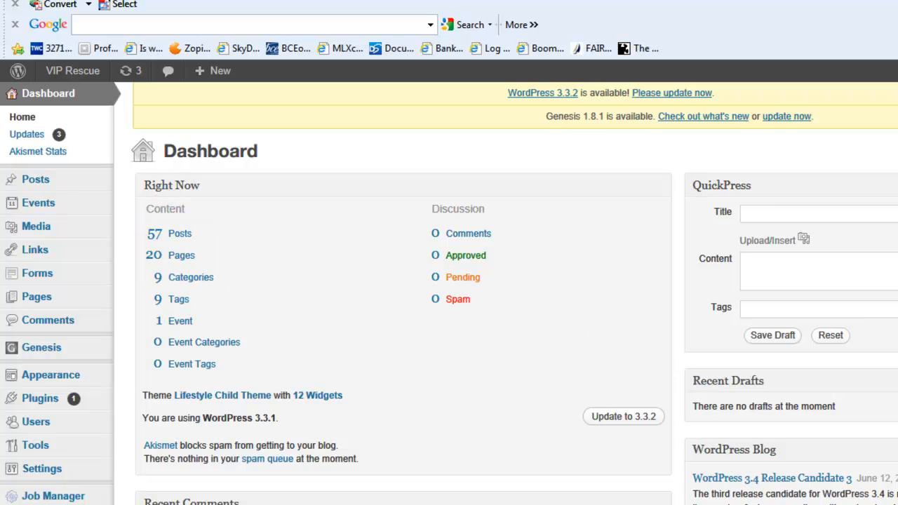
# - Look over the dashboard and visit the public VIP Rescue site from it
pyautogui.scroll(-2, 602, 330)
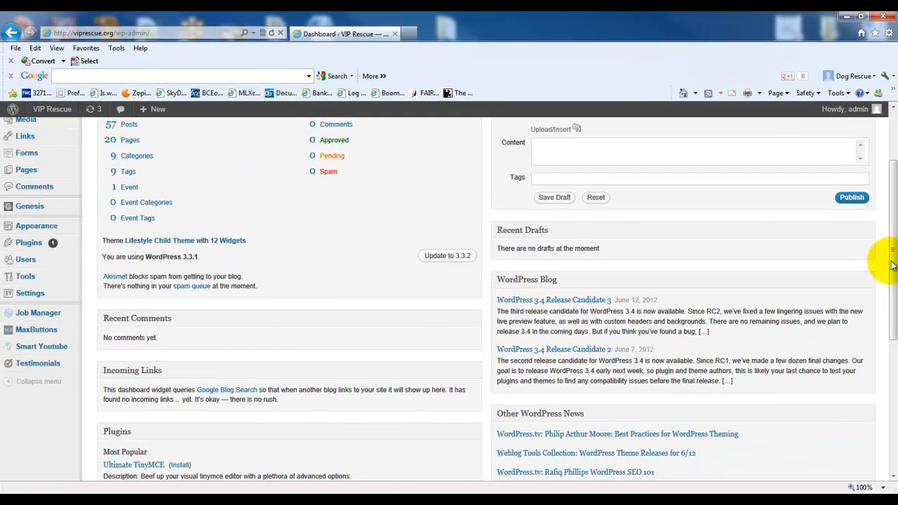
pyautogui.moveTo(892, 265); pyautogui.dragTo(893, 202)
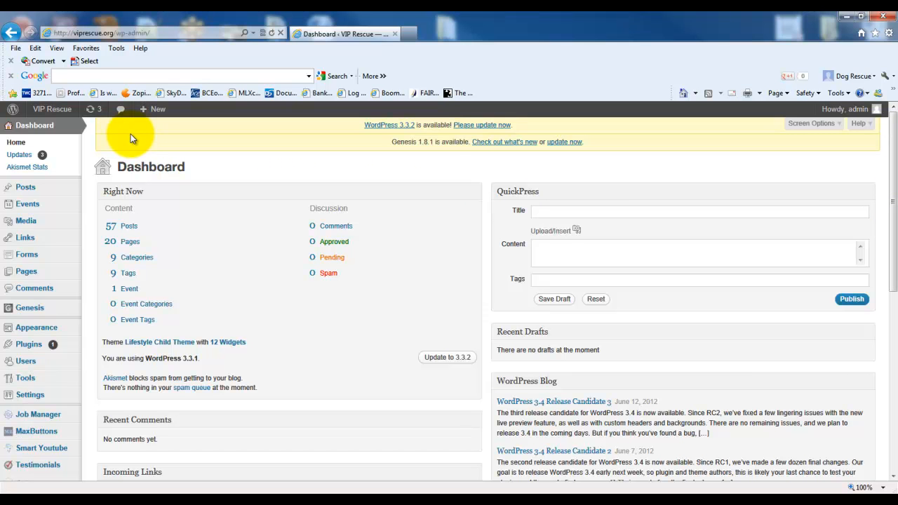
pyautogui.moveTo(53, 111)
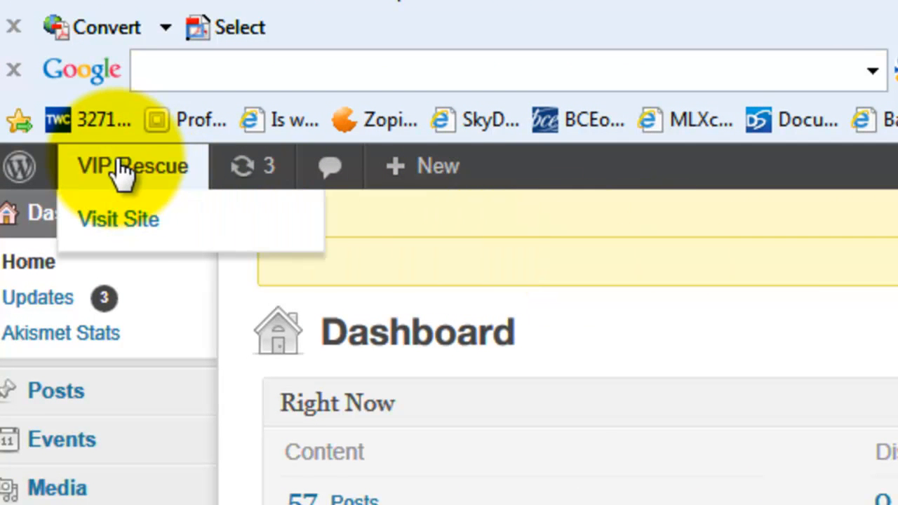
pyautogui.click(160, 175)
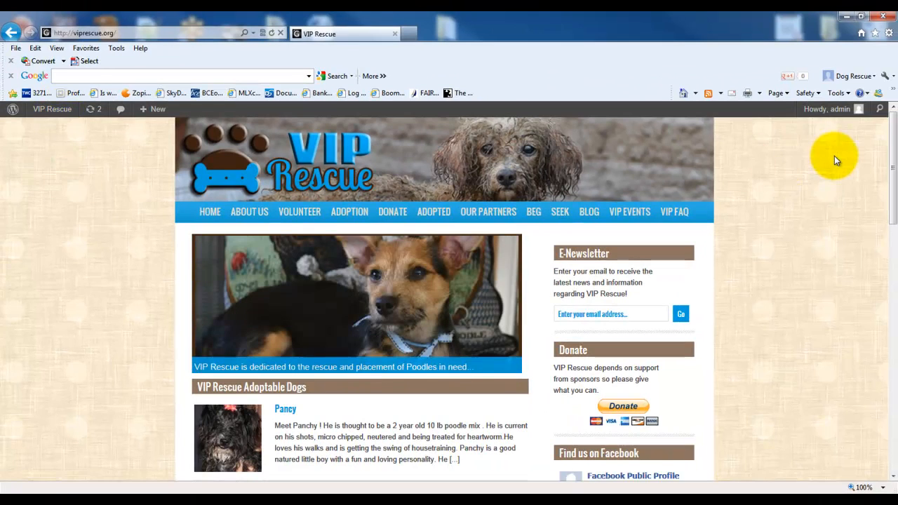
# - Log out of the site from the account section in the home page footer
pyautogui.moveTo(43, 115)
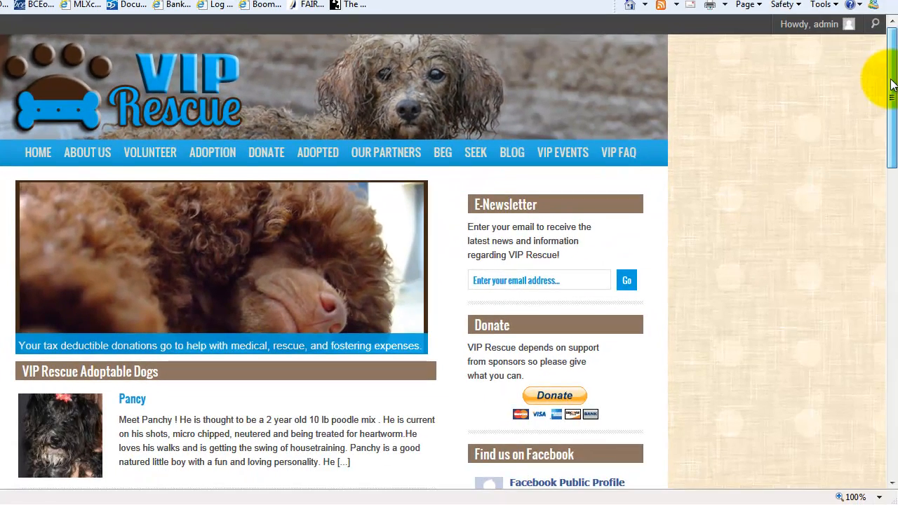
pyautogui.moveTo(893, 84); pyautogui.dragTo(893, 96)
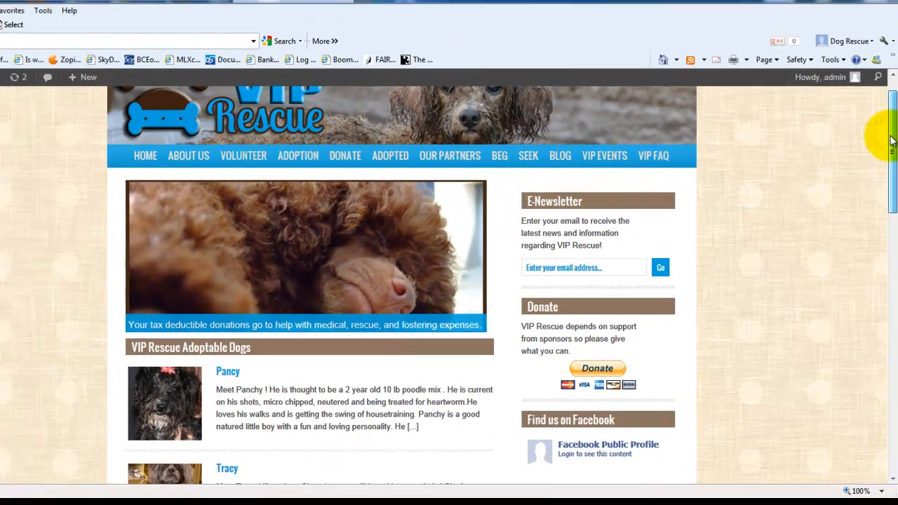
pyautogui.moveTo(893, 141); pyautogui.dragTo(888, 415)
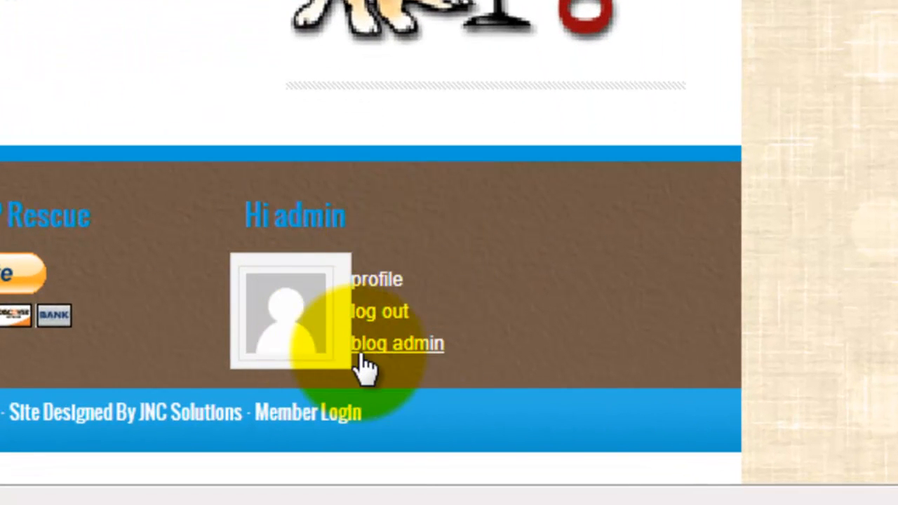
pyautogui.click(379, 315)
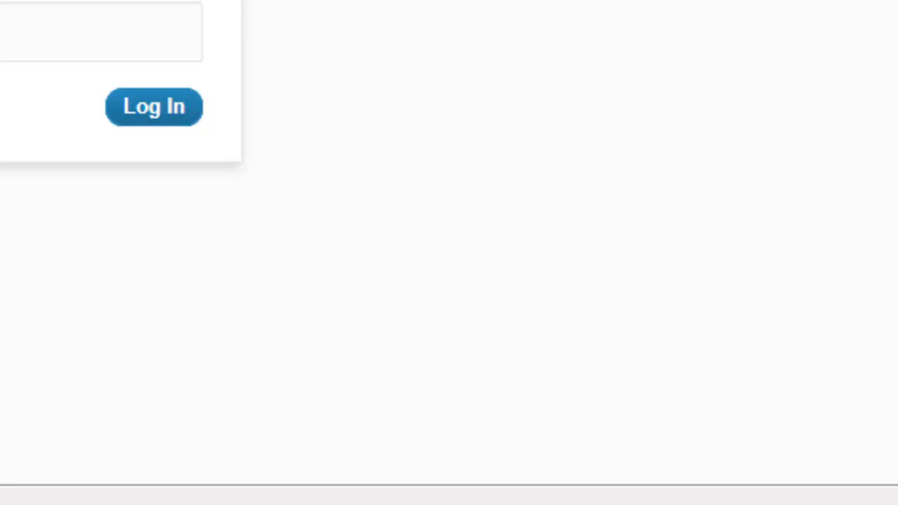
# - Go to the viprescue.org home page
pyautogui.click(182, 23)
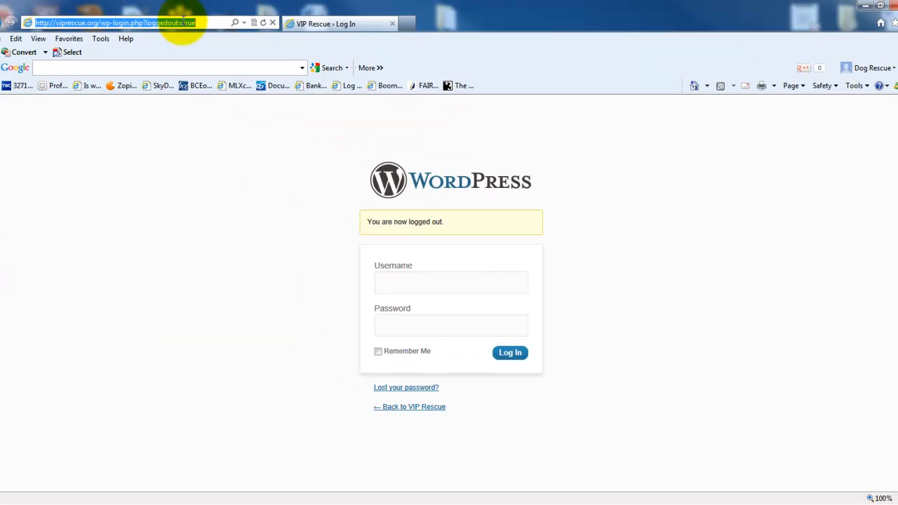
pyautogui.write('viprescue.org/')
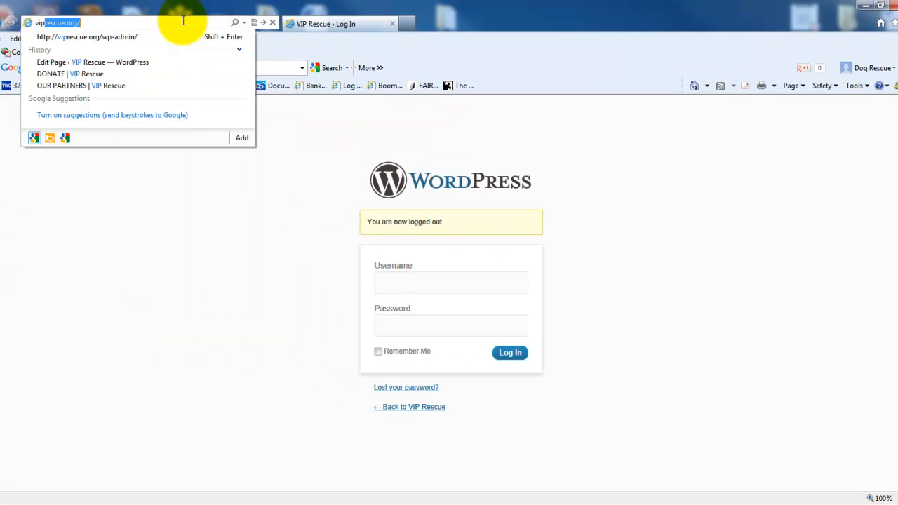
pyautogui.press('Return')
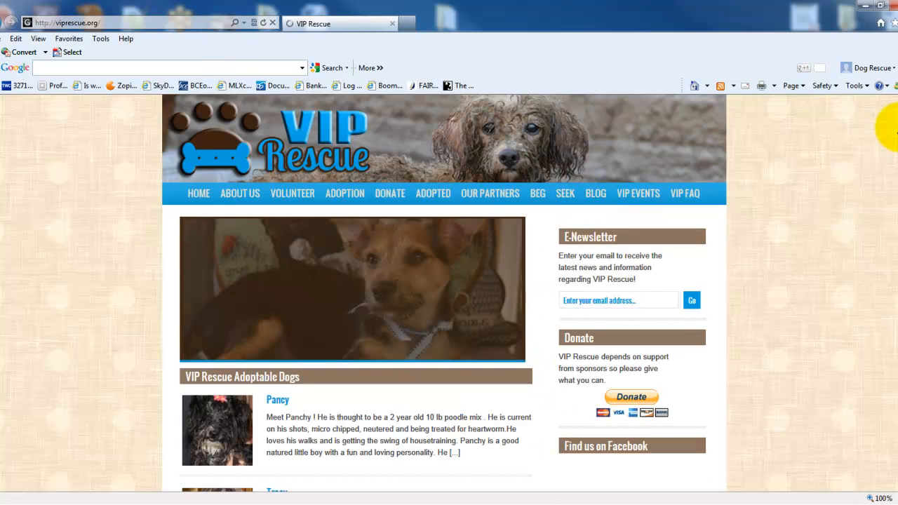
# - Enter the username admin and the account password in the login form in the site footer
pyautogui.scroll(-4, 888, 144)
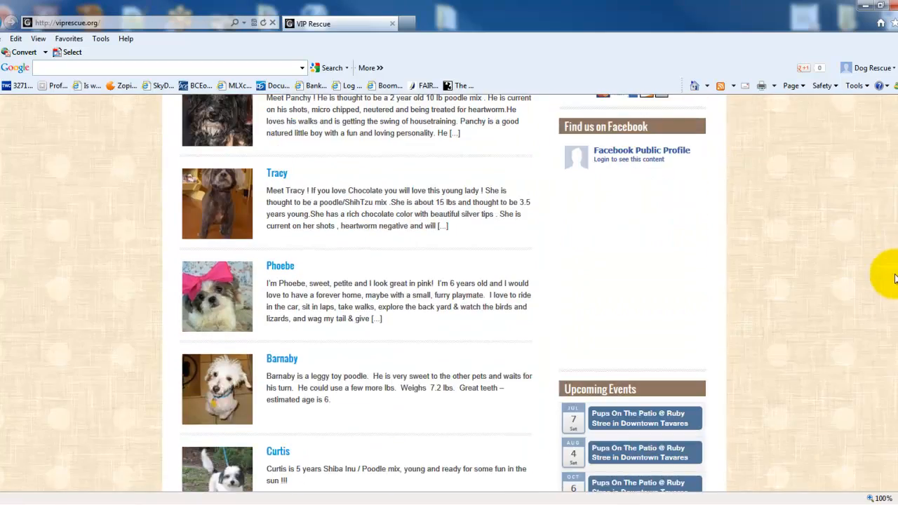
pyautogui.scroll(-10, 885, 315)
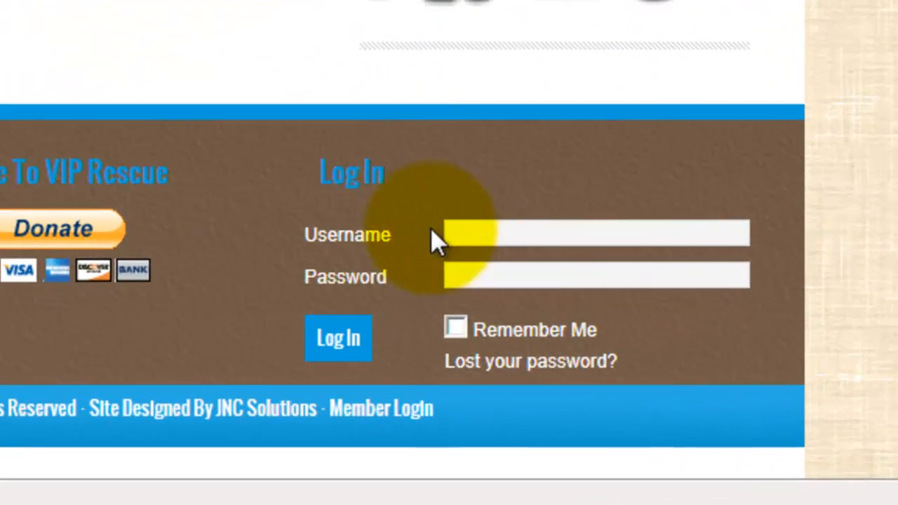
pyautogui.click(491, 235)
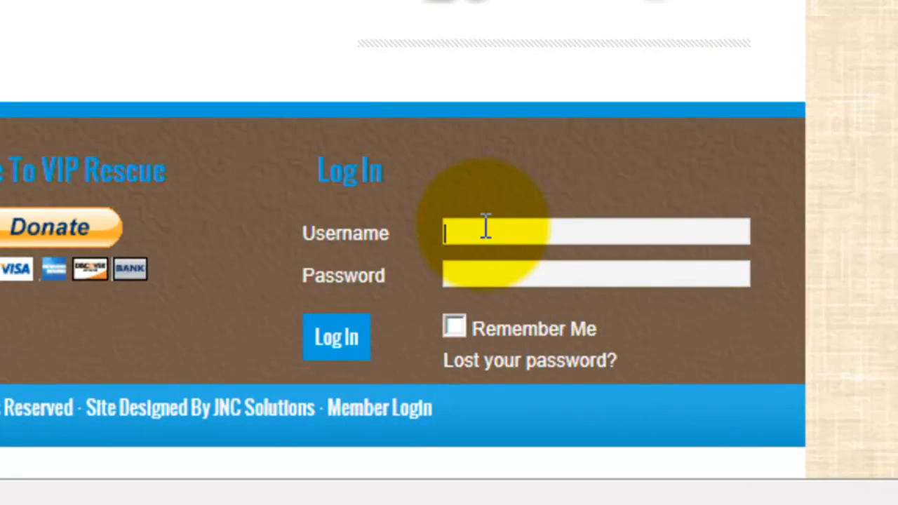
pyautogui.write('admin')
pyautogui.press('Tab')
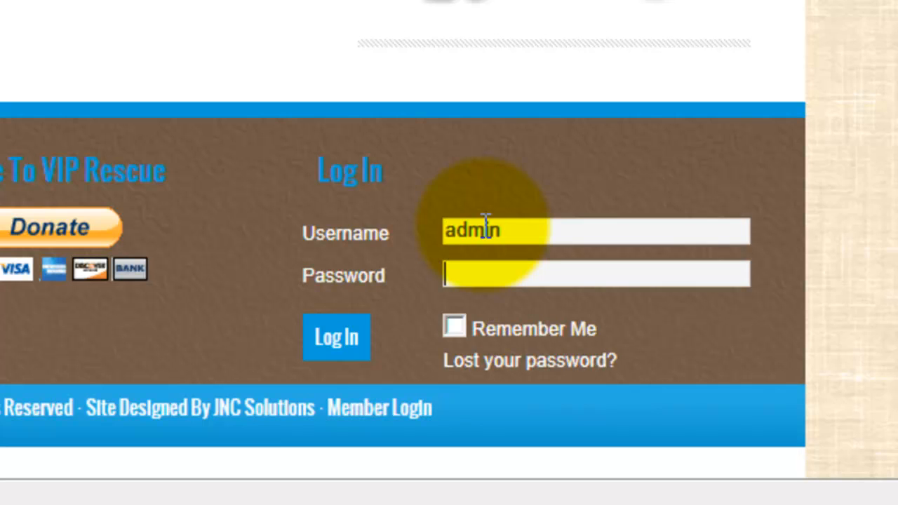
pyautogui.write('admin1234')
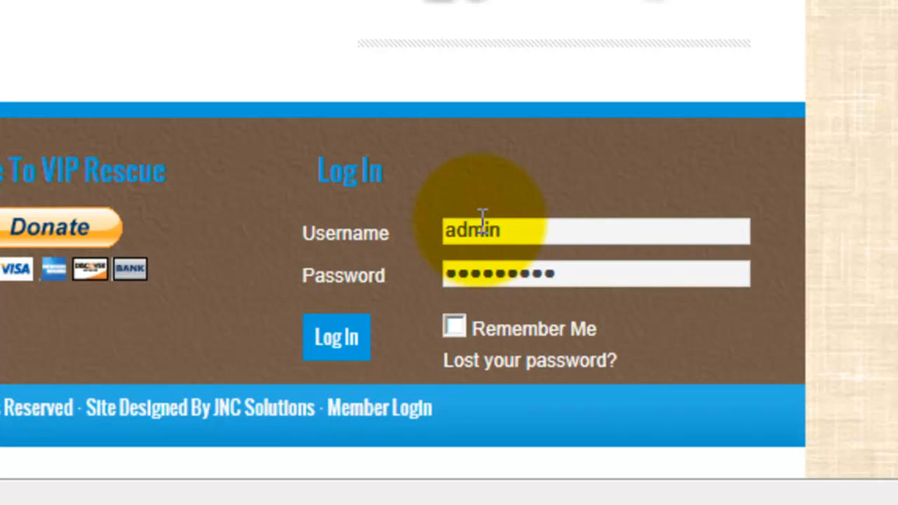
# - Submit the footer login with Remember Me enabled and decline to save the password in the browser
pyautogui.click(455, 330)
pyautogui.click(327, 341)
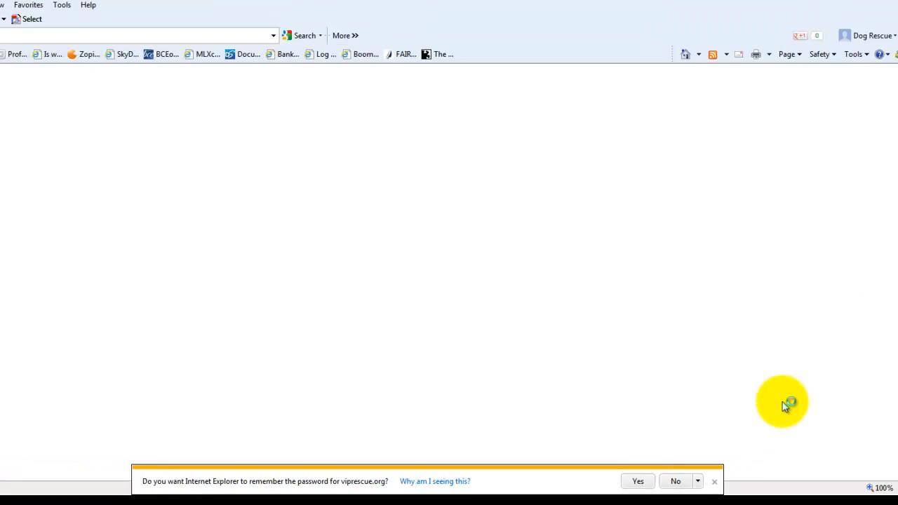
pyautogui.click(714, 481)
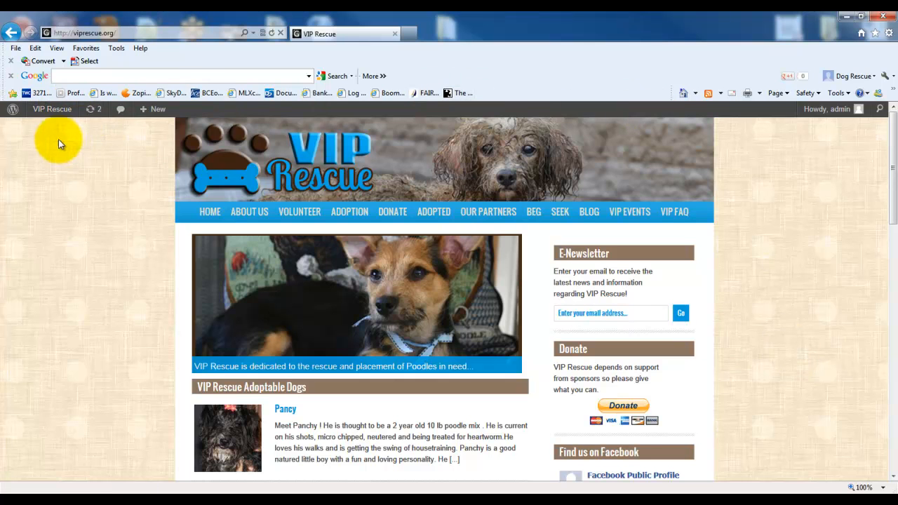
# - Return to the dashboard and add a new post titled Chocolate
pyautogui.moveTo(49, 110)
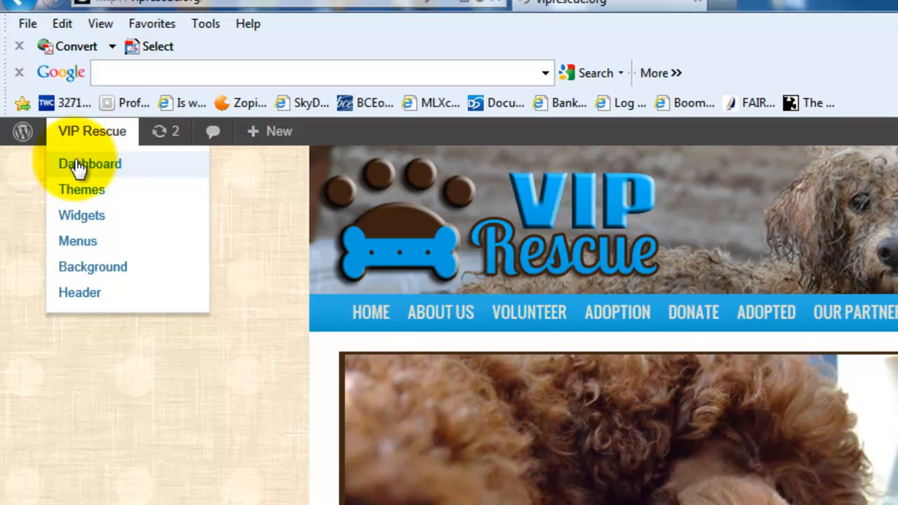
pyautogui.click(77, 167)
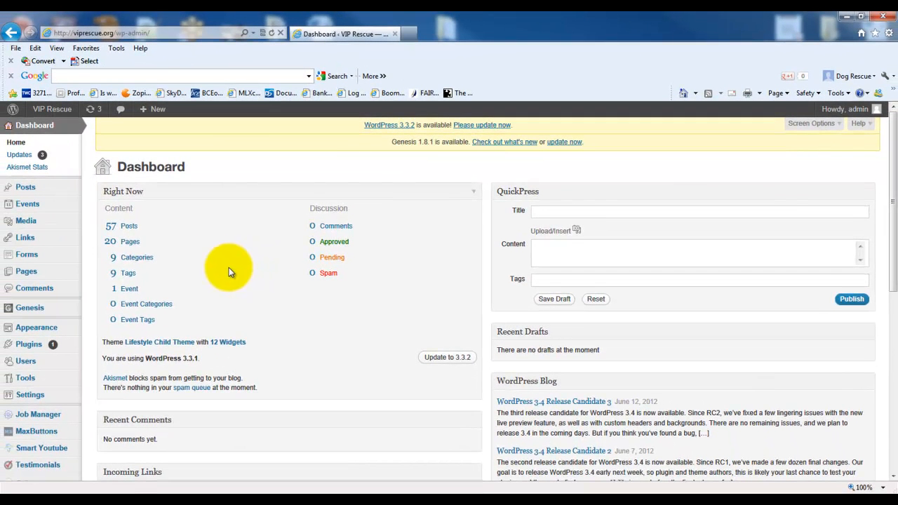
pyautogui.moveTo(44, 191)
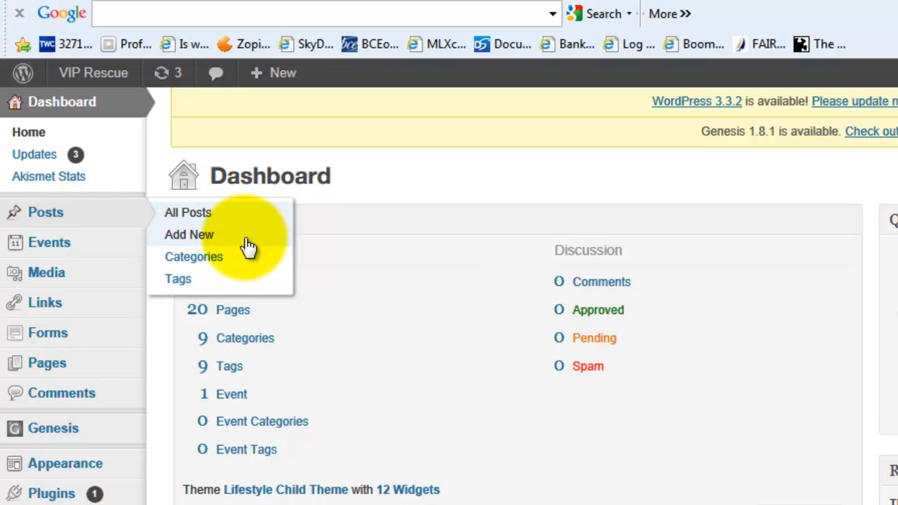
pyautogui.moveTo(362, 394)
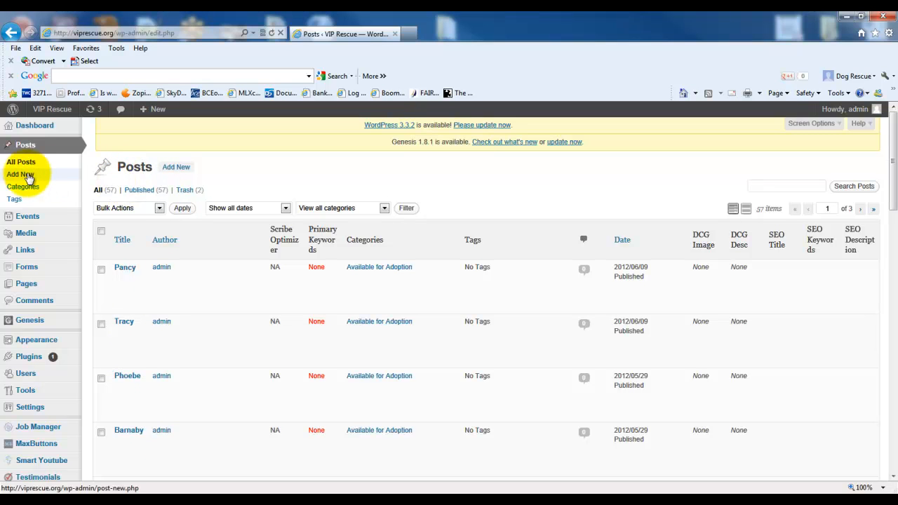
pyautogui.click(177, 170)
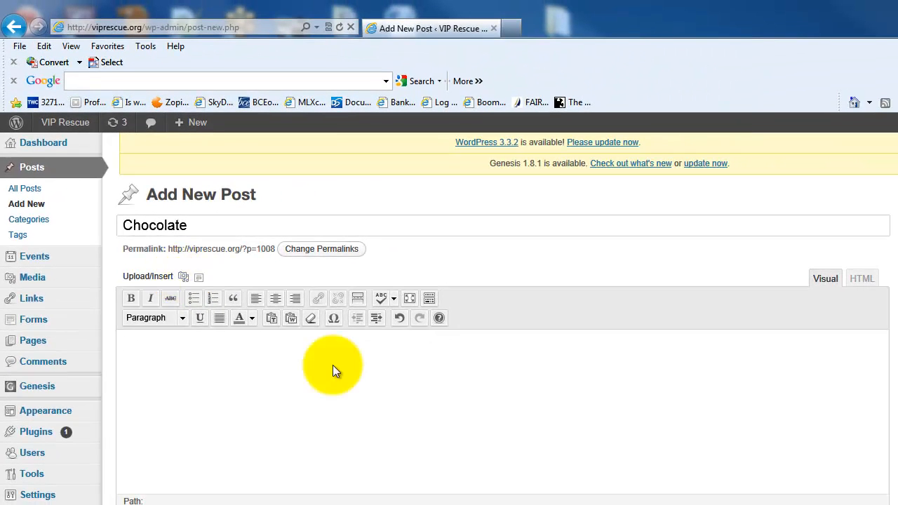
# - Open the post's Add Media dialog and browse the Desktop folder for a file to upload, closing the file picker without a selection
pyautogui.click(241, 293)
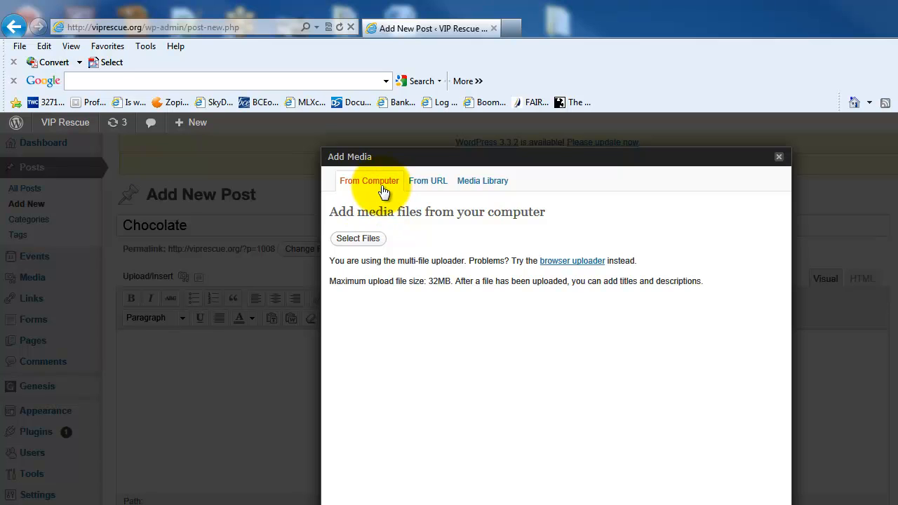
pyautogui.click(359, 240)
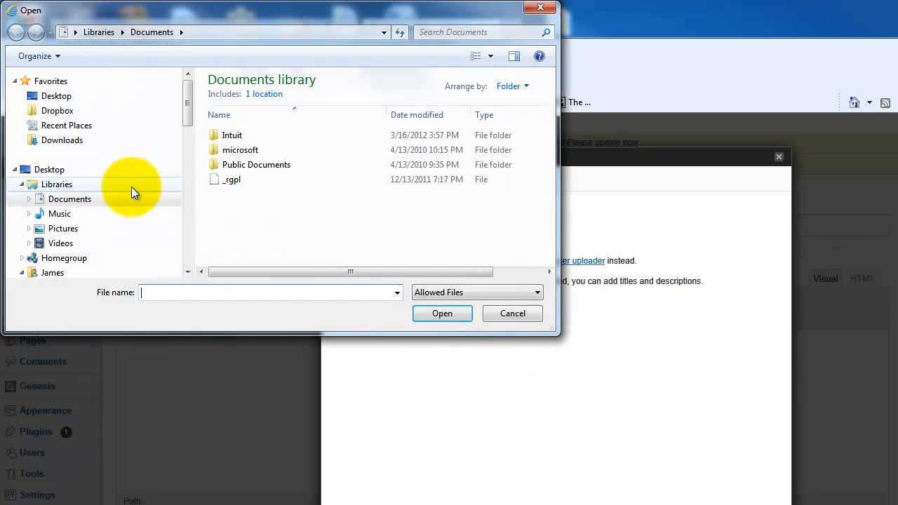
pyautogui.click(51, 174)
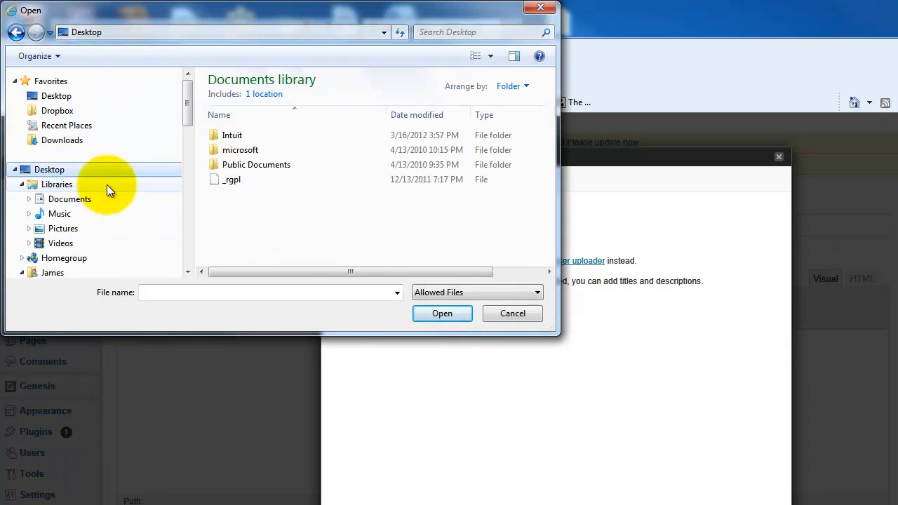
pyautogui.moveTo(551, 323); pyautogui.dragTo(615, 384)
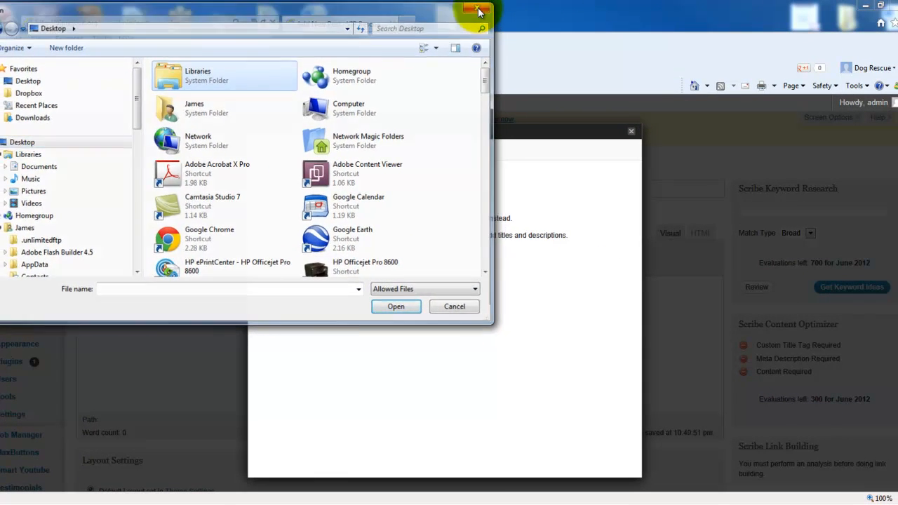
pyautogui.click(480, 8)
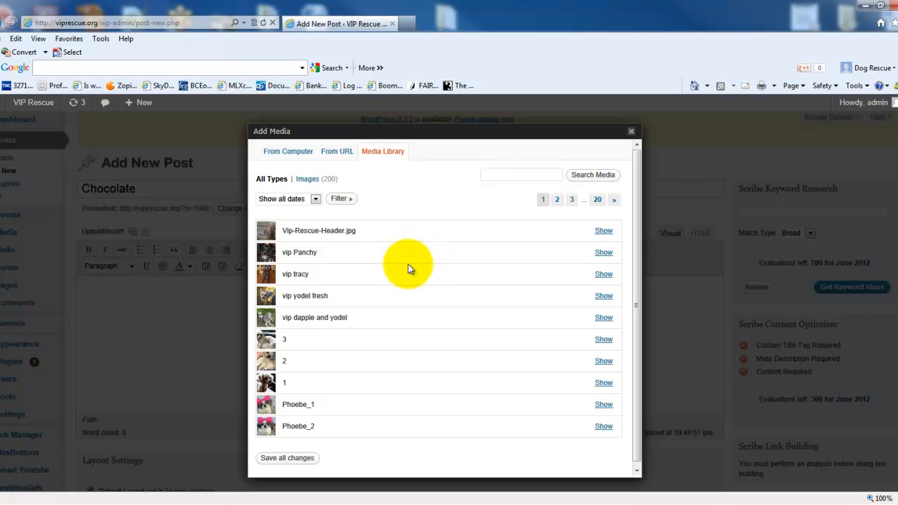
# - Show the vip Panchy image's details in the Media Library and review its link, alignment, size and featured image options
pyautogui.click(602, 253)
pyautogui.scroll(-3, 602, 250)
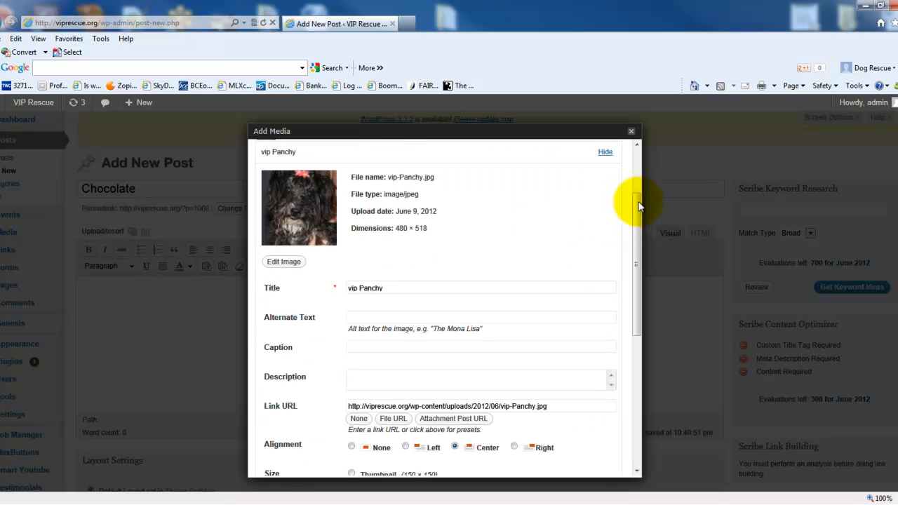
pyautogui.scroll(1, 640, 207)
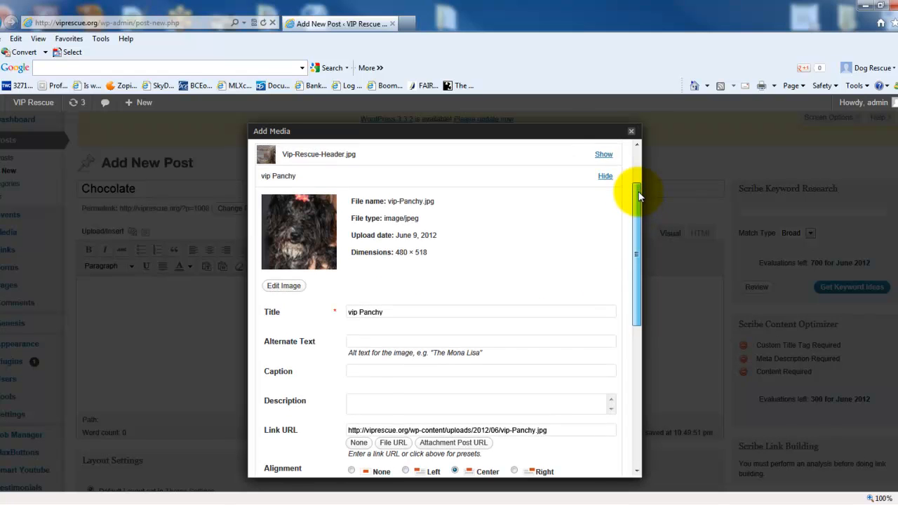
pyautogui.scroll(-2, 639, 214)
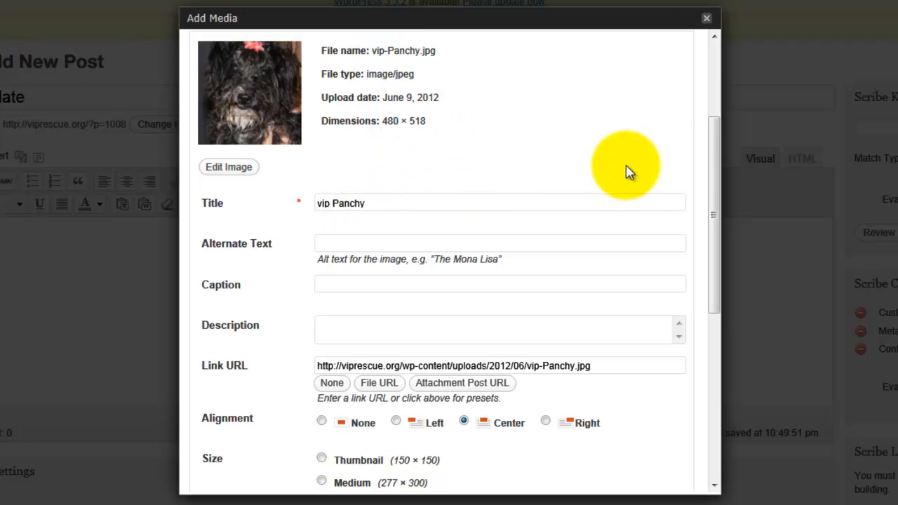
pyautogui.moveTo(712, 163); pyautogui.dragTo(658, 217)
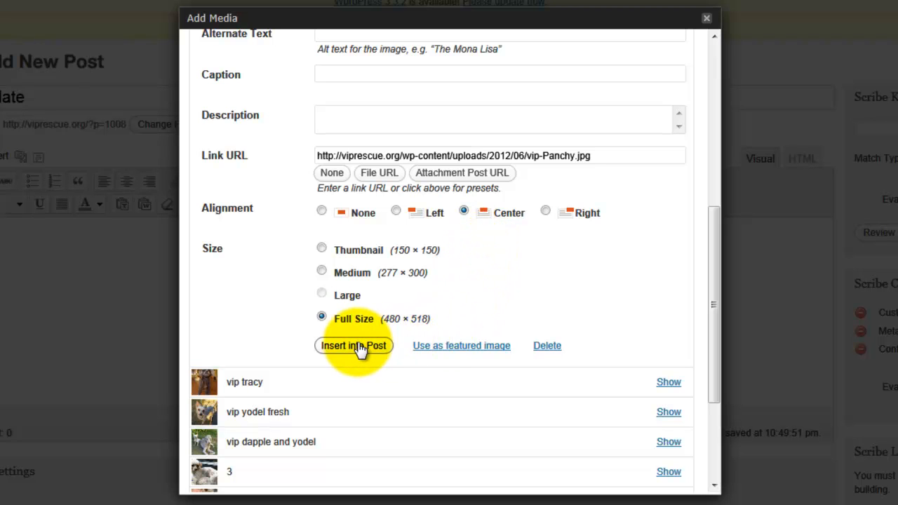
# - Set the vip Panchy image as the post's featured image and insert it into the post centered at full size
pyautogui.click(479, 347)
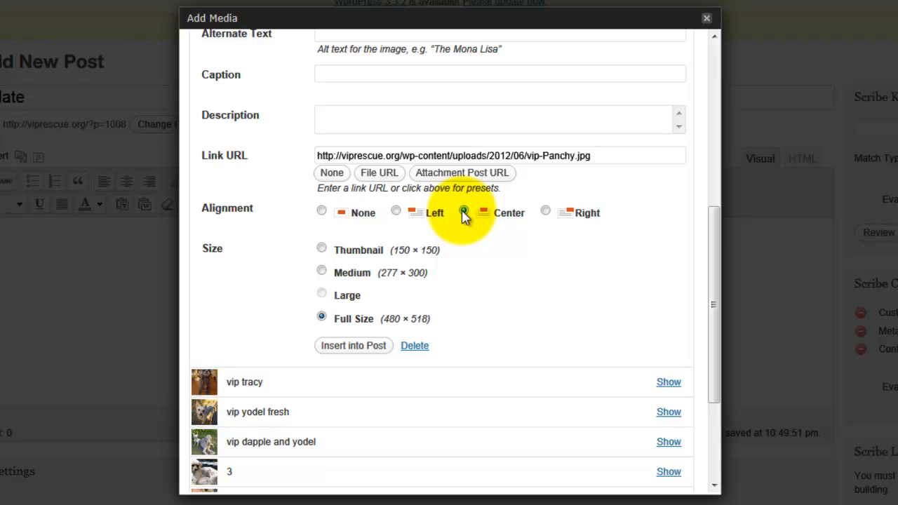
pyautogui.click(359, 346)
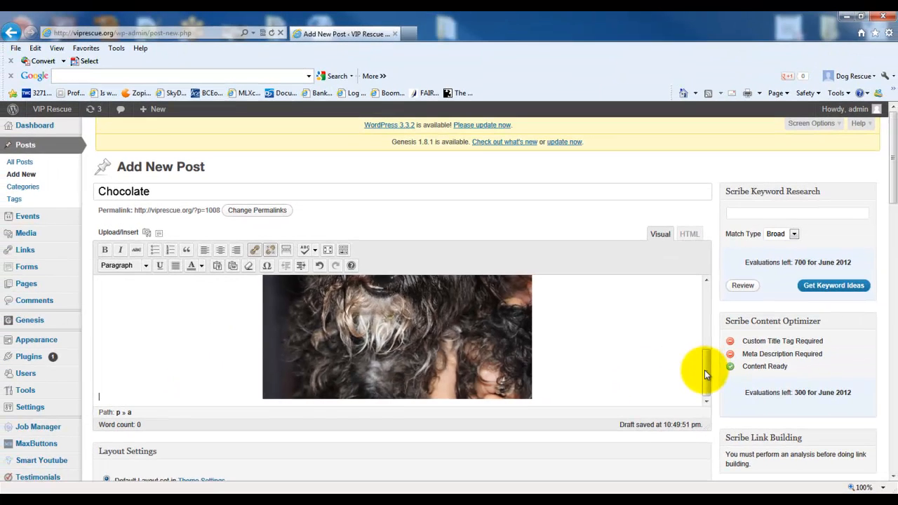
pyautogui.moveTo(823, 355); pyautogui.dragTo(826, 283)
pyautogui.moveTo(707, 320); pyautogui.dragTo(708, 391)
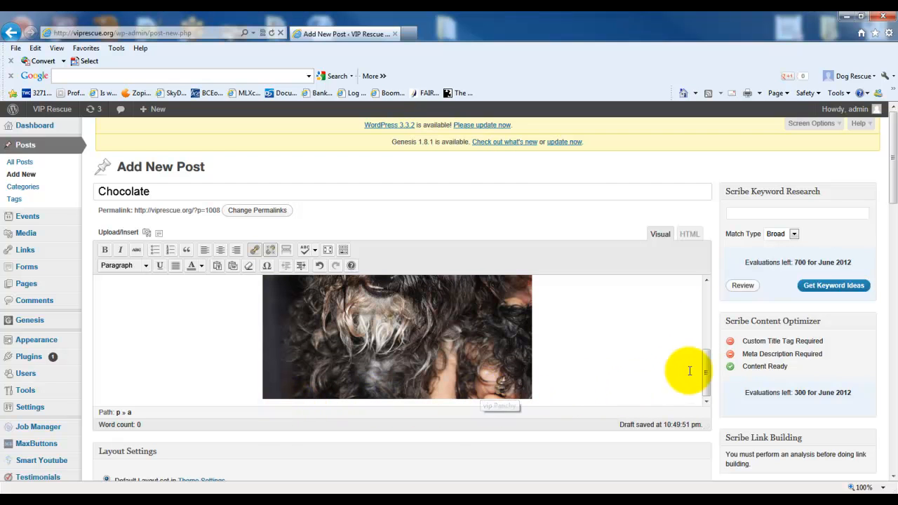
# - Add the text "This is Chocolate, he's a fun loving house trained pet!!" below the image in the post body
pyautogui.click(548, 390)
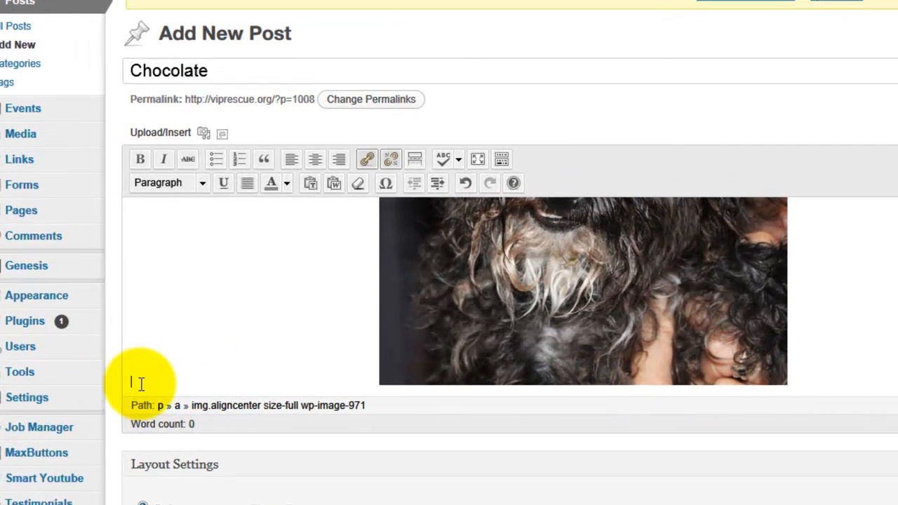
pyautogui.write('This')
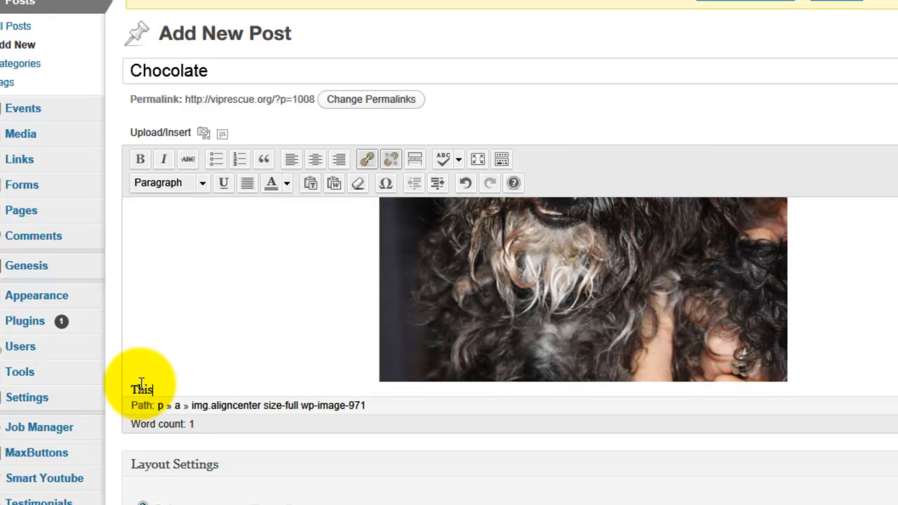
pyautogui.write(' is Chocoloa')
pyautogui.press('BackSpace')
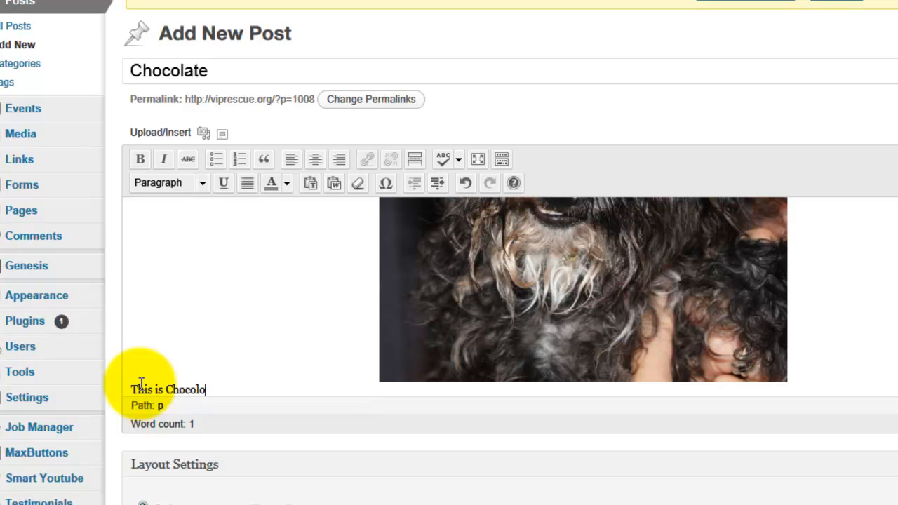
pyautogui.press('BackSpace')
pyautogui.write("ate, he's a fun loving ")
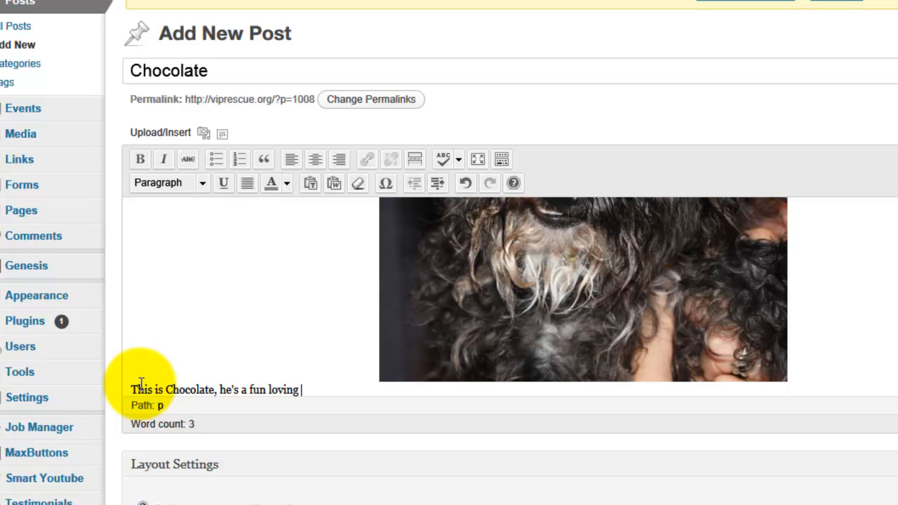
pyautogui.write('house trained pet')
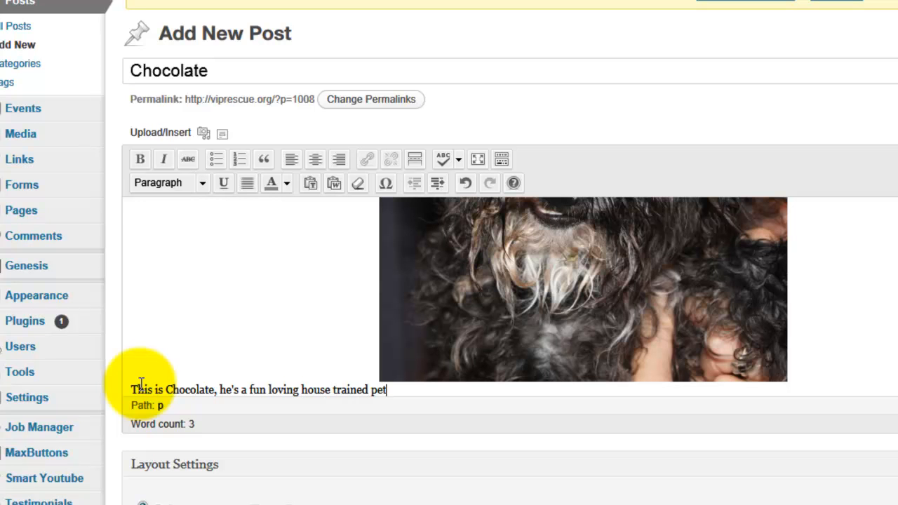
pyautogui.write('!!')
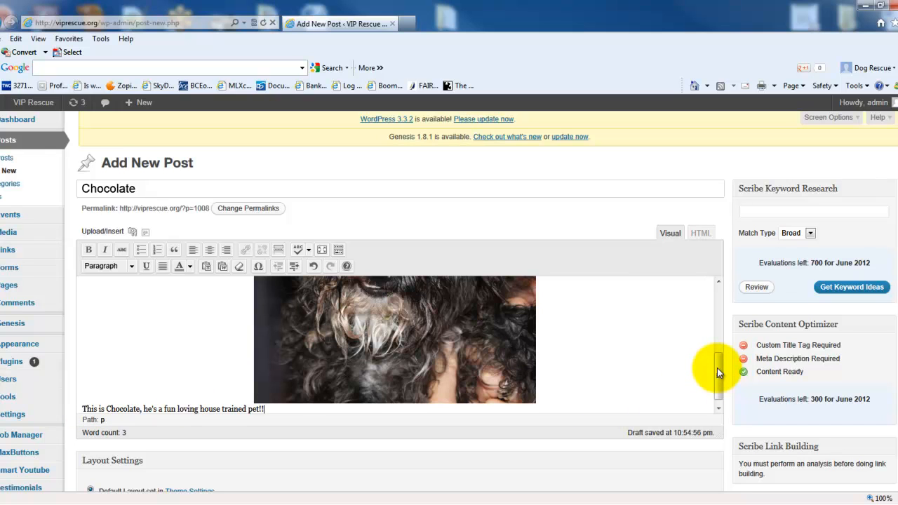
pyautogui.moveTo(717, 368); pyautogui.dragTo(717, 374)
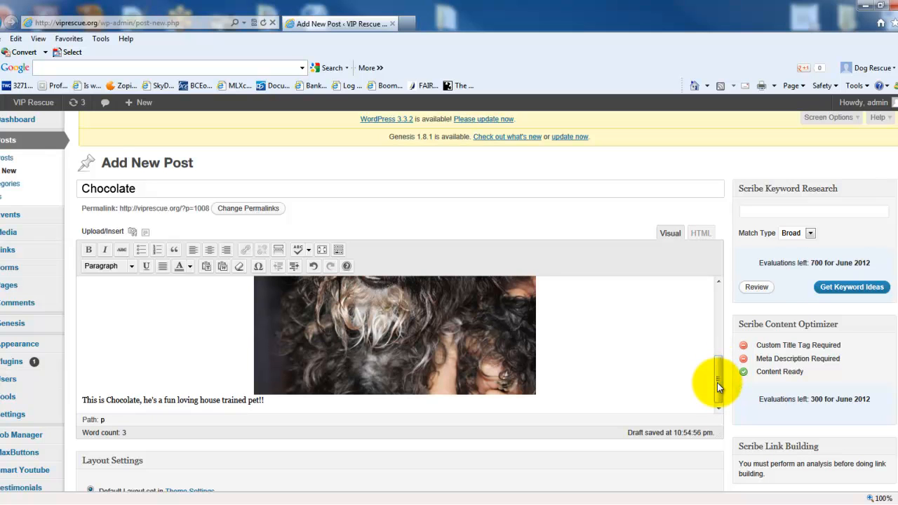
# - Assign the post to the Available for Adoption category
pyautogui.scroll(-3, 886, 204)
pyautogui.moveTo(897, 213); pyautogui.dragTo(897, 256)
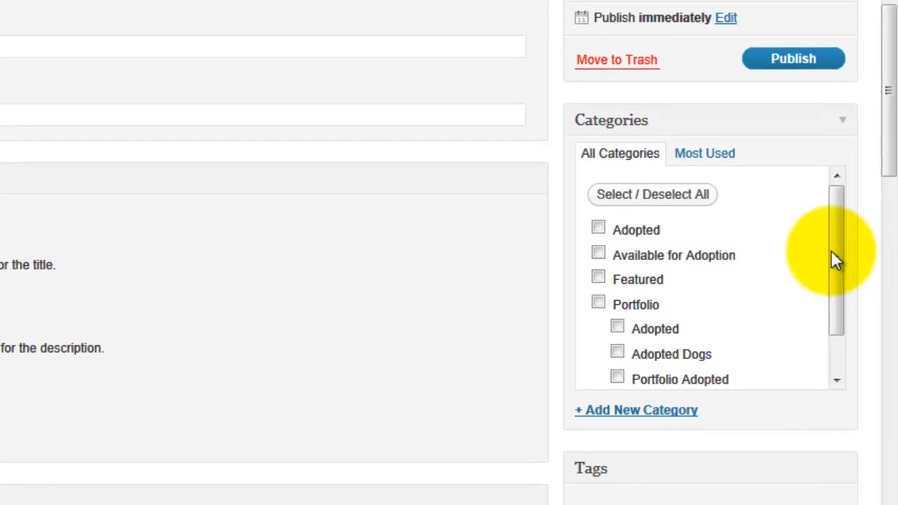
pyautogui.click(599, 254)
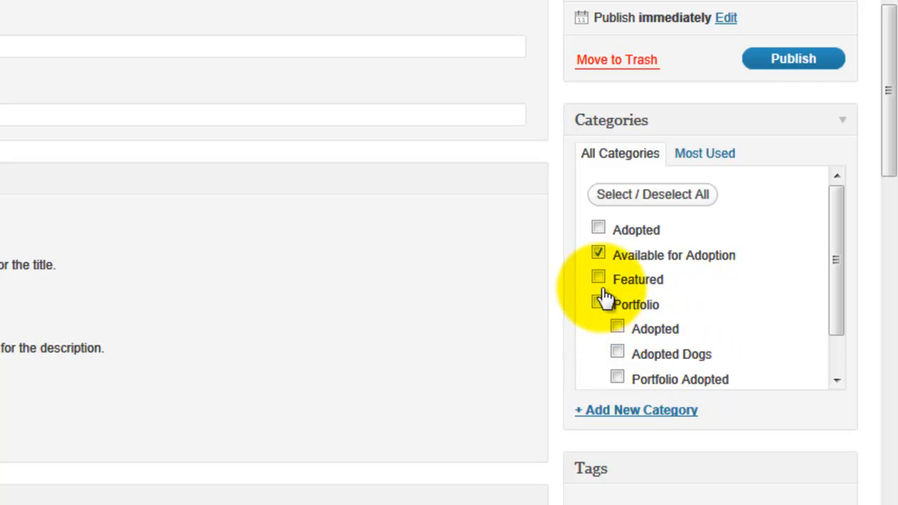
pyautogui.click(598, 253)
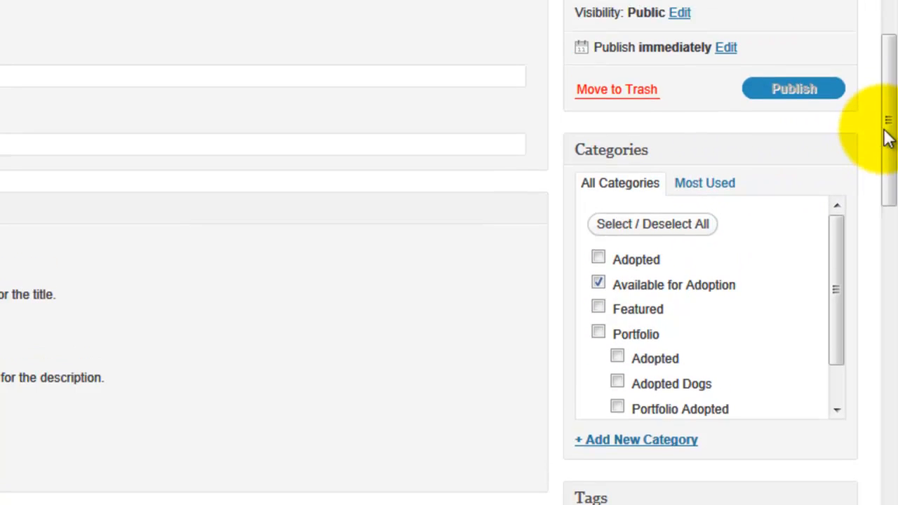
# - Publish the Chocolate post with public visibility
pyautogui.moveTo(891, 92); pyautogui.dragTo(893, 47)
pyautogui.moveTo(892, 256); pyautogui.dragTo(890, 245)
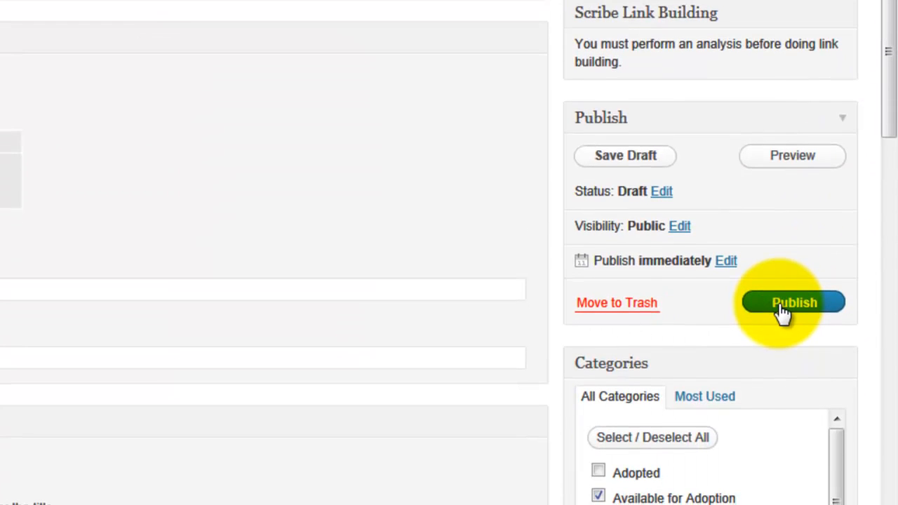
pyautogui.click(780, 494)
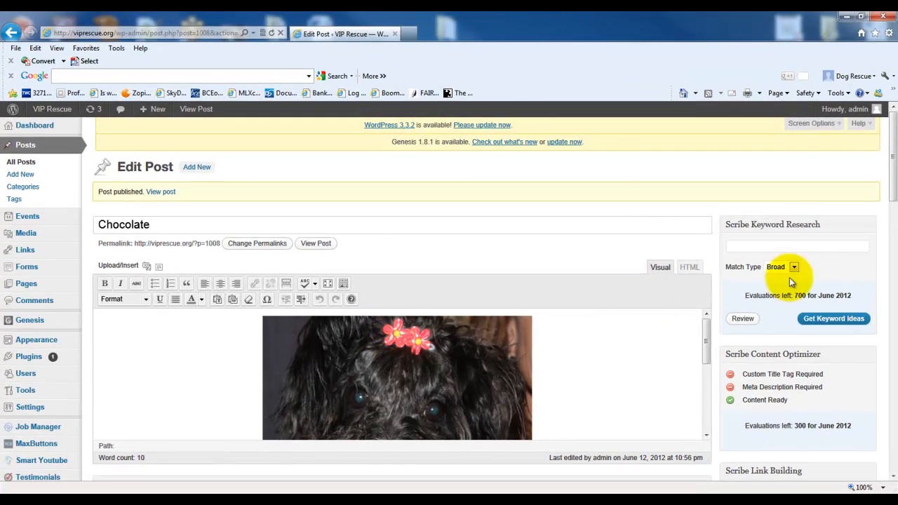
# - Look over the published post in the editor and update it
pyautogui.moveTo(892, 172); pyautogui.dragTo(887, 227)
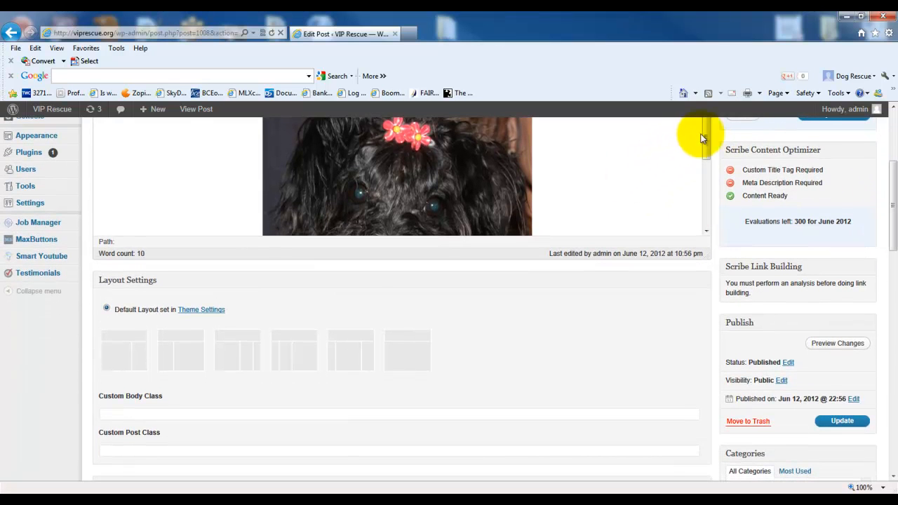
pyautogui.moveTo(706, 140); pyautogui.dragTo(698, 205)
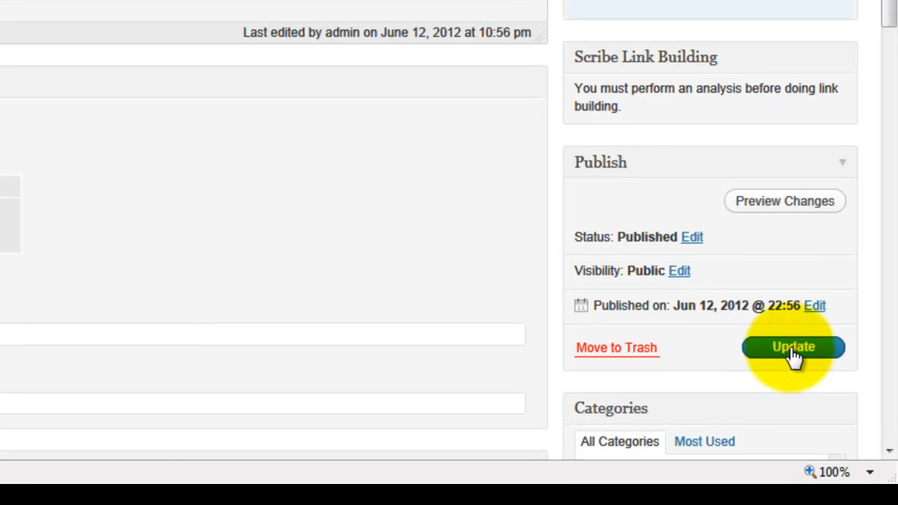
pyautogui.click(794, 357)
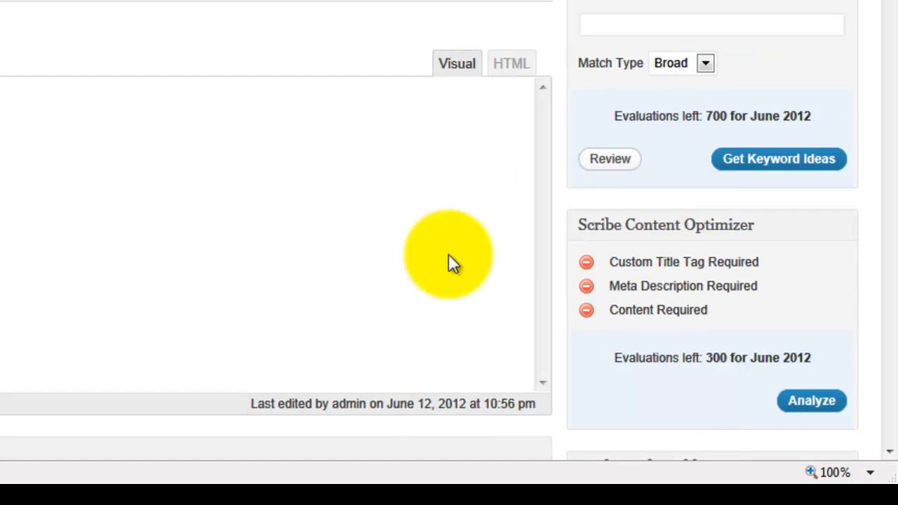
# - Preview the Chocolate post's changes, check its photo, text and category on the page, and close the preview
pyautogui.moveTo(891, 100); pyautogui.dragTo(892, 192)
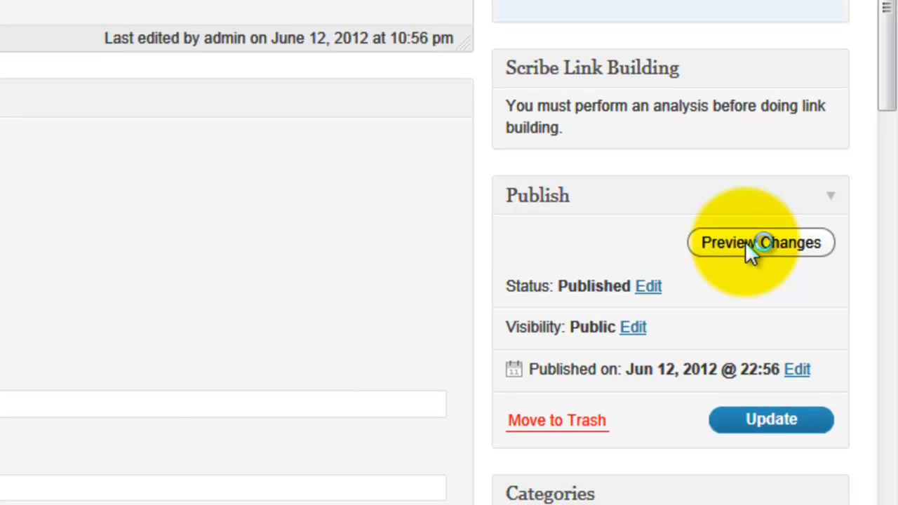
pyautogui.click(750, 245)
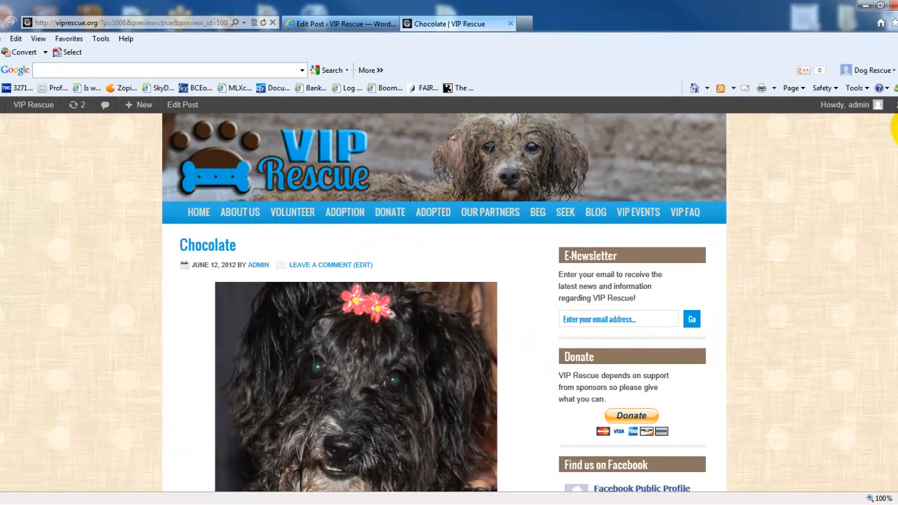
pyautogui.scroll(-3, 895, 133)
pyautogui.scroll(-3, 891, 168)
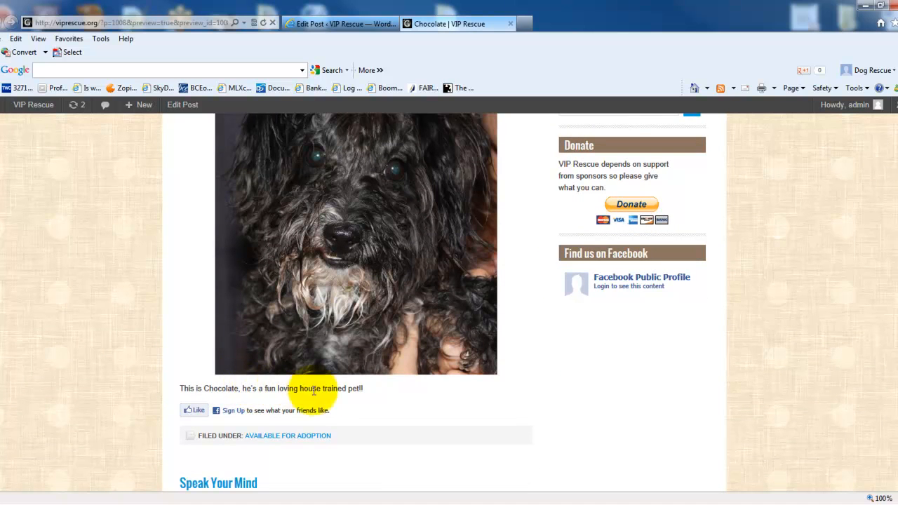
pyautogui.scroll(1, 896, 207)
pyautogui.scroll(5, 891, 182)
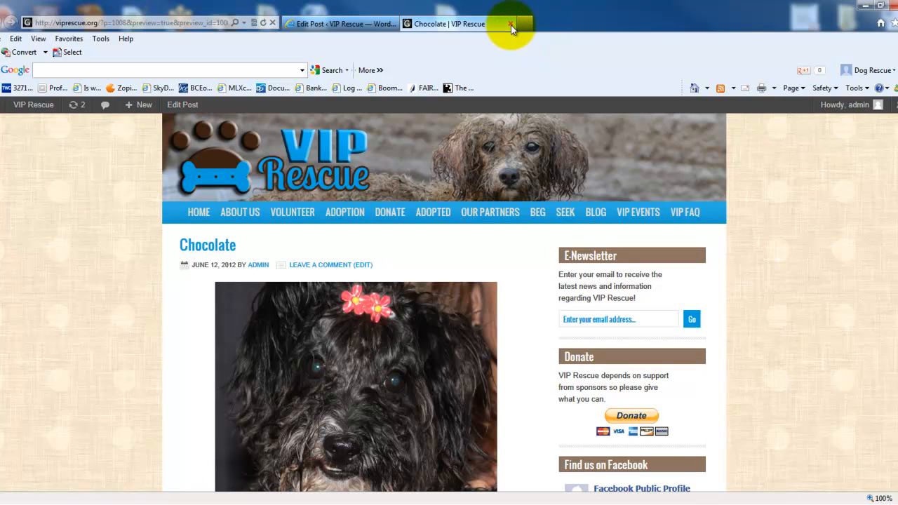
pyautogui.click(511, 25)
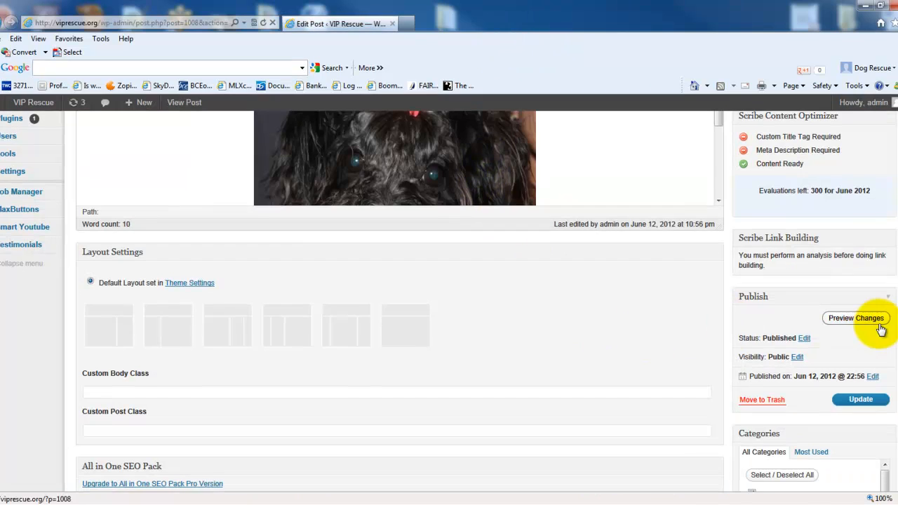
# - Open the viprescue.org homepage in a new browser tab and check the Chocolate entry under VIP Rescue Adoptable Dogs
pyautogui.scroll(-3, 895, 211)
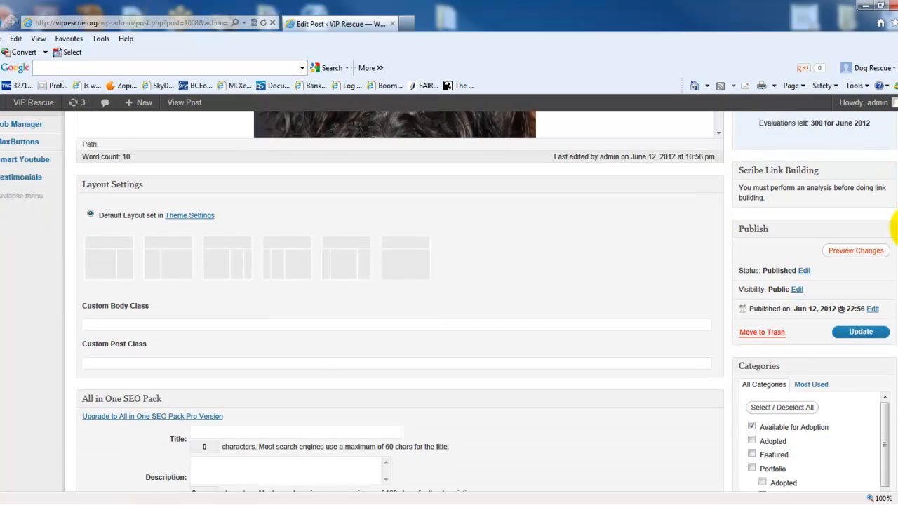
pyautogui.scroll(6, 896, 150)
pyautogui.moveTo(897, 153); pyautogui.dragTo(897, 150)
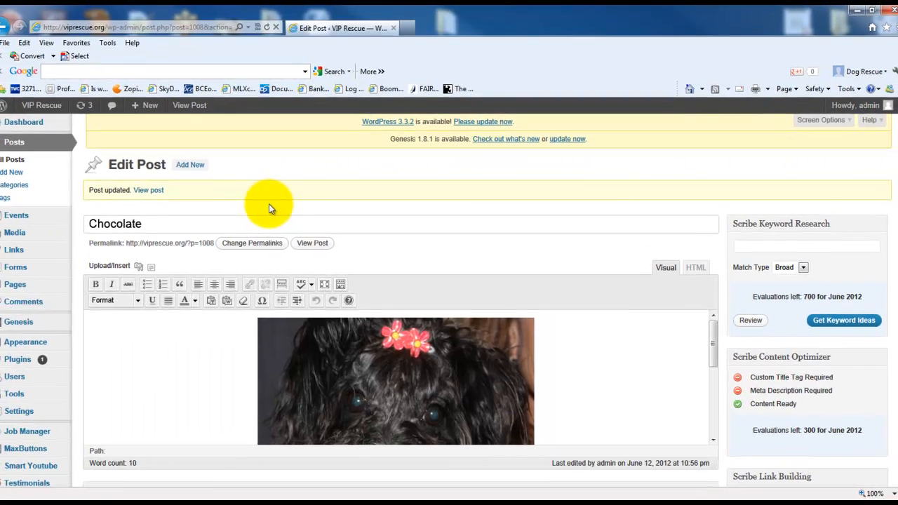
pyautogui.click(408, 33)
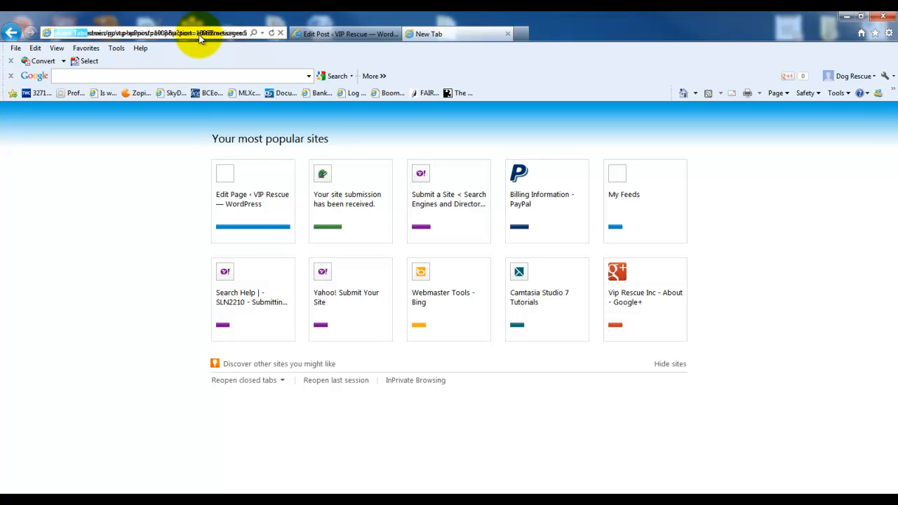
pyautogui.click(200, 35)
pyautogui.write('viprescue.org/')
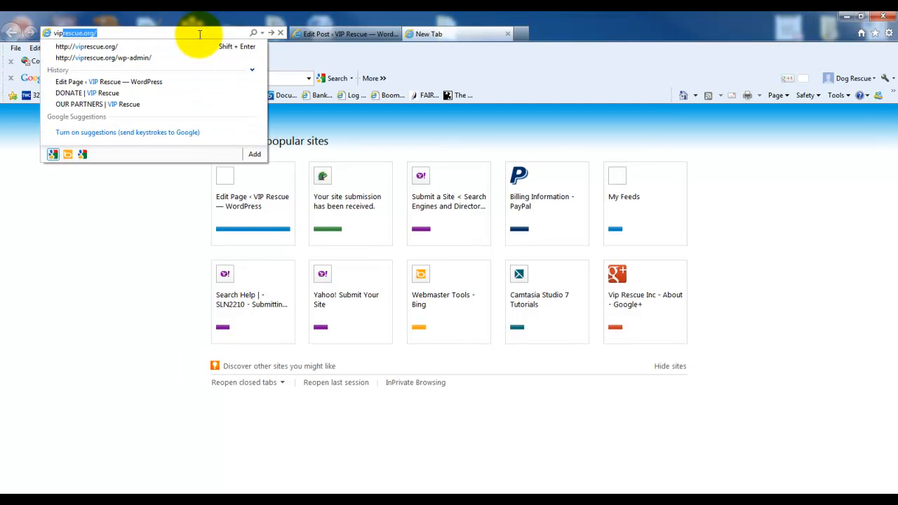
pyautogui.press('Return')
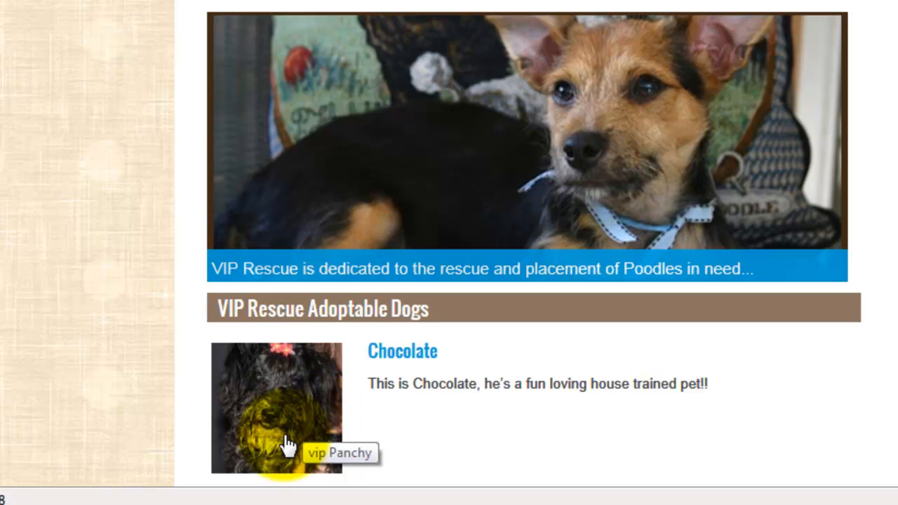
pyautogui.scroll(-3, 287, 444)
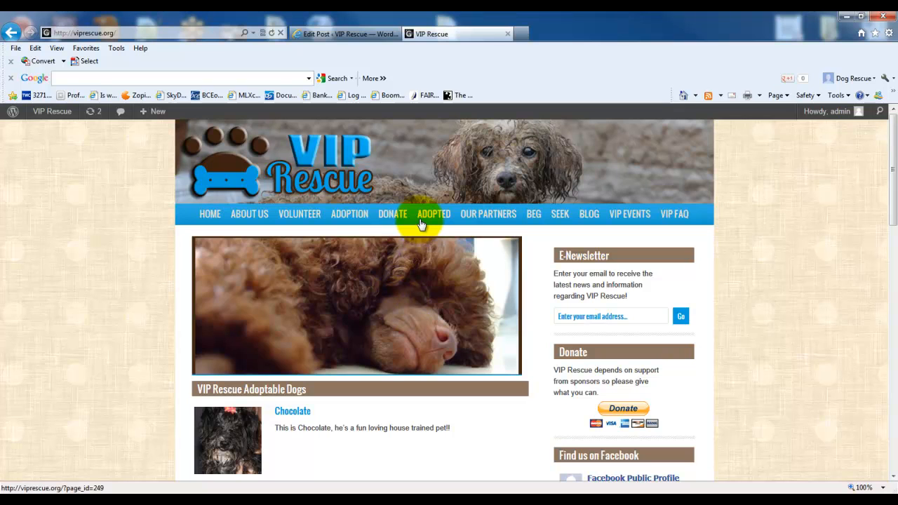
# - Review the dogs on the site's Available For Adoption page and Phoebe's post, closing the site tab when done
pyautogui.moveTo(341, 219)
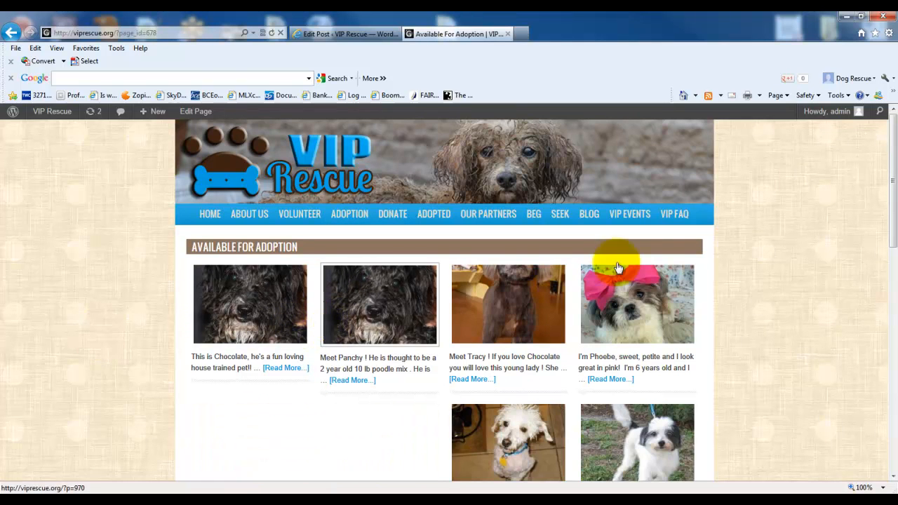
pyautogui.moveTo(890, 164); pyautogui.dragTo(890, 193)
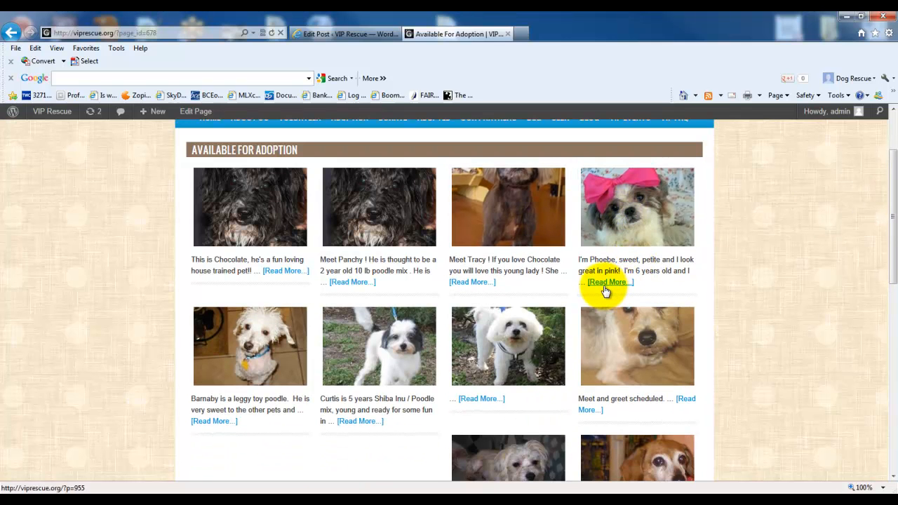
pyautogui.click(642, 233)
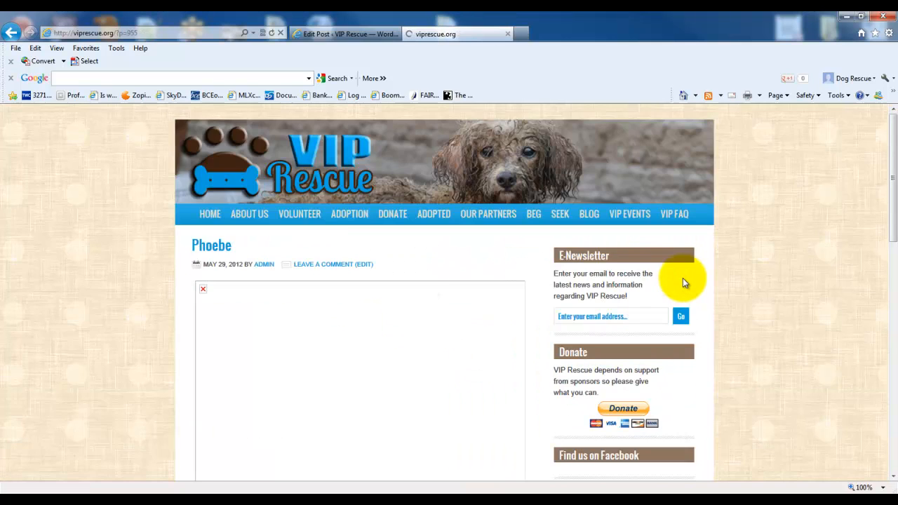
pyautogui.hotkey('ctrl', 'w')
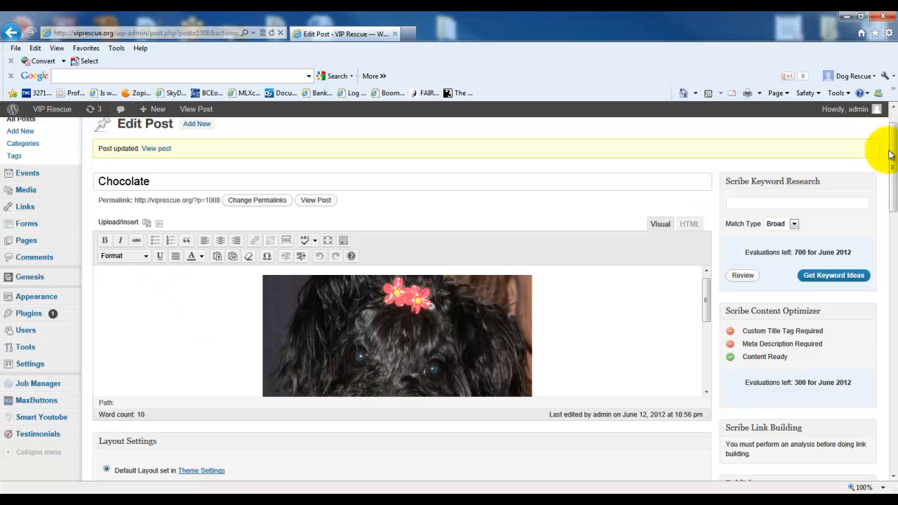
# - Open the list of all events in the WordPress admin
pyautogui.scroll(1, 885, 139)
pyautogui.moveTo(25, 225)
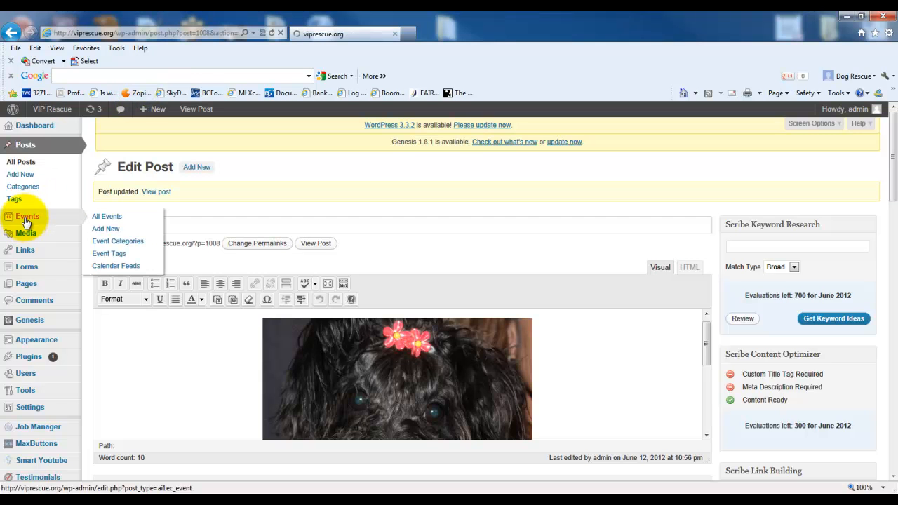
pyautogui.click(25, 221)
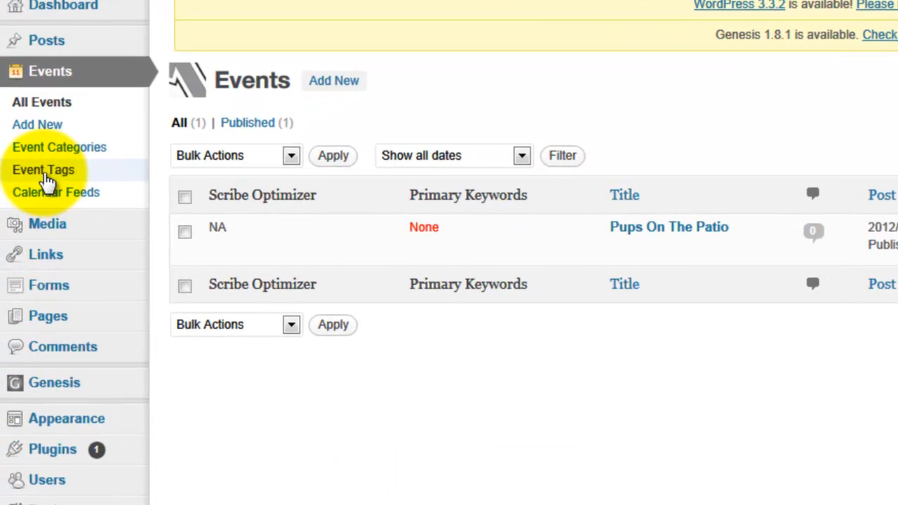
# - Open a blank new event form and review its description, date and time, location, cost and organizer contact fields
pyautogui.moveTo(662, 241)
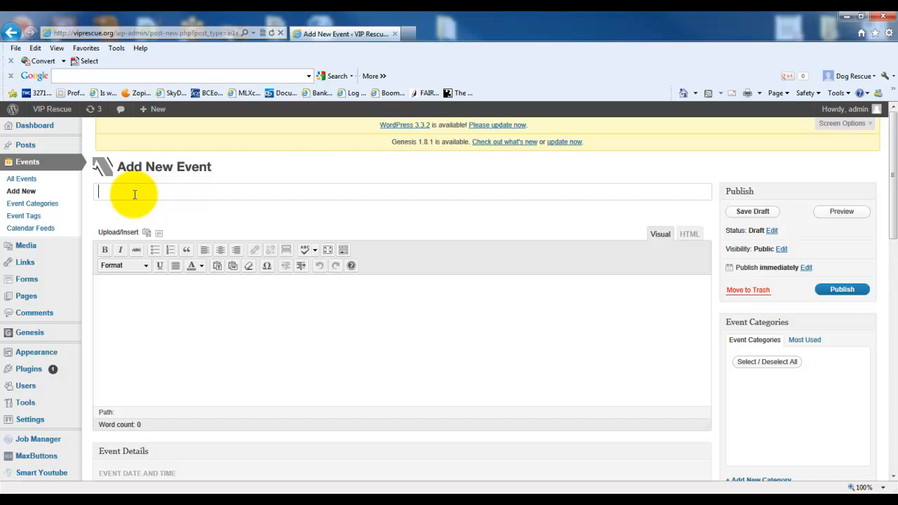
pyautogui.click(213, 290)
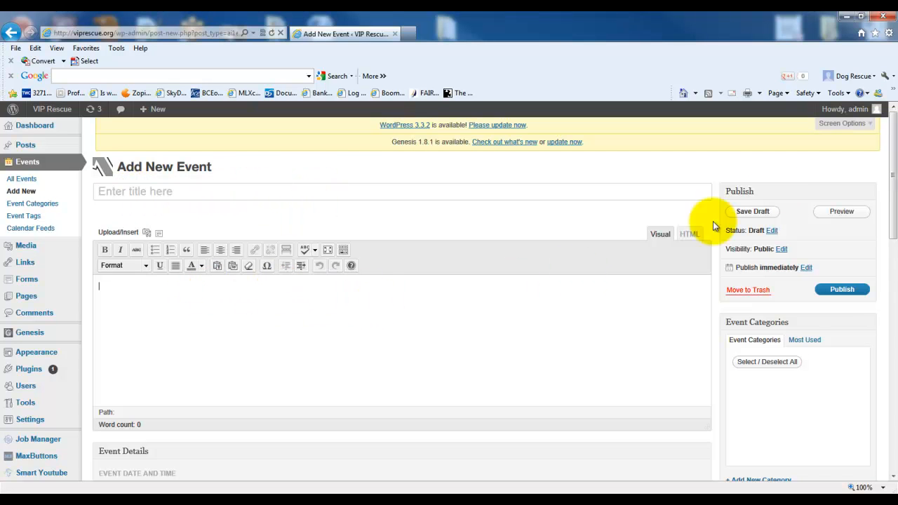
pyautogui.moveTo(894, 142); pyautogui.dragTo(894, 203)
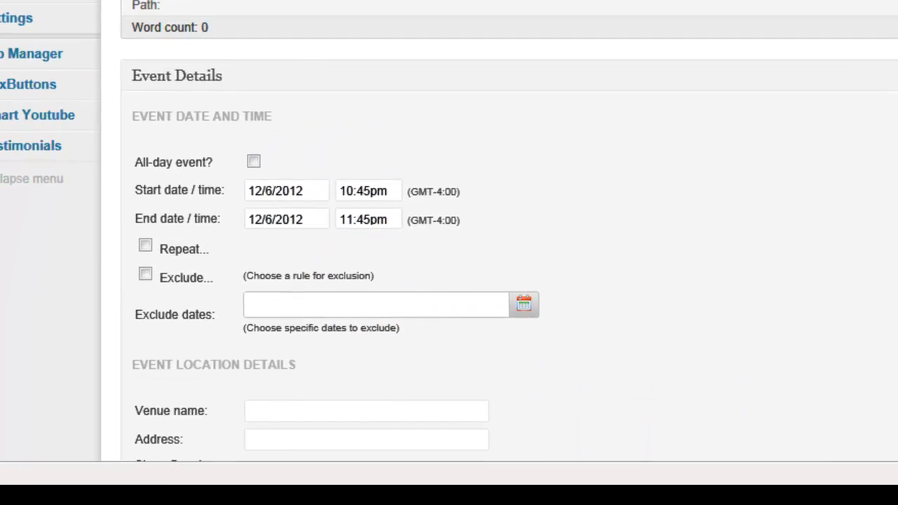
pyautogui.scroll(-4, 456, 101)
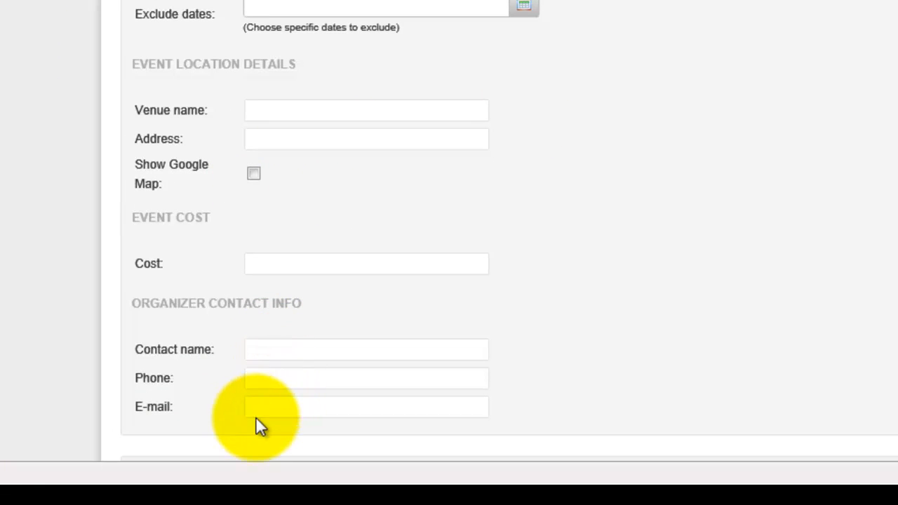
pyautogui.moveTo(893, 337); pyautogui.dragTo(892, 217)
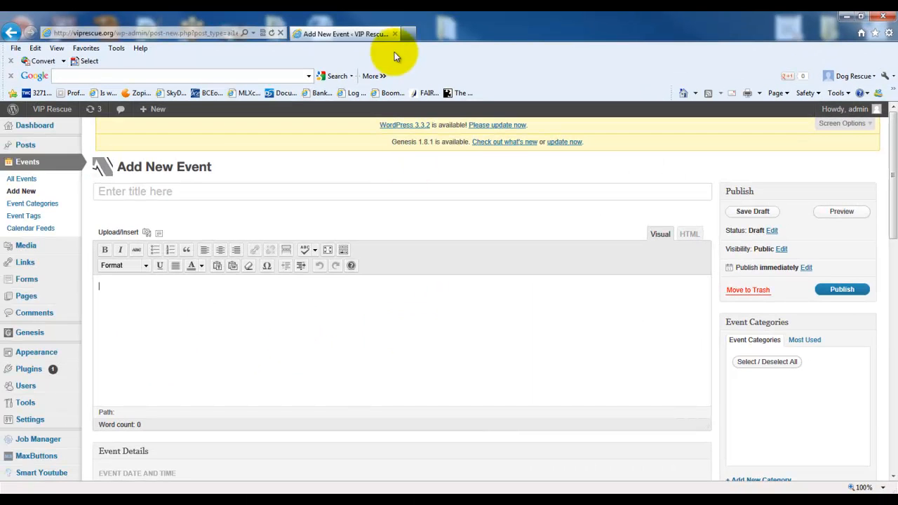
# - Open the viprescue.org homepage in a new browser tab and check its Upcoming Events section
pyautogui.click(408, 32)
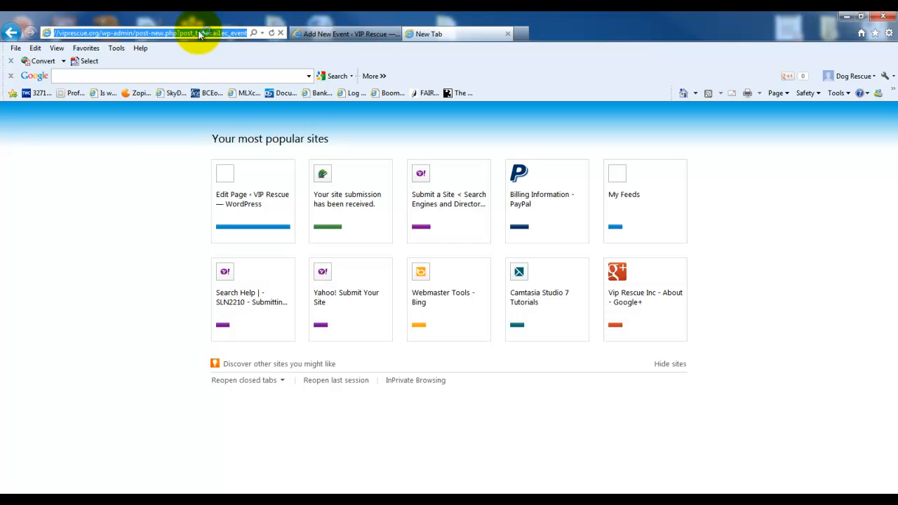
pyautogui.write('viprescue.org/')
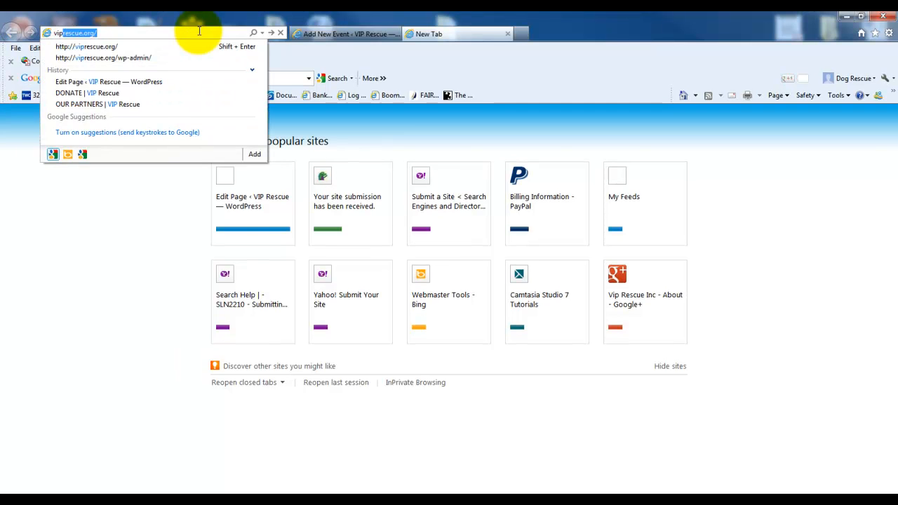
pyautogui.press('Return')
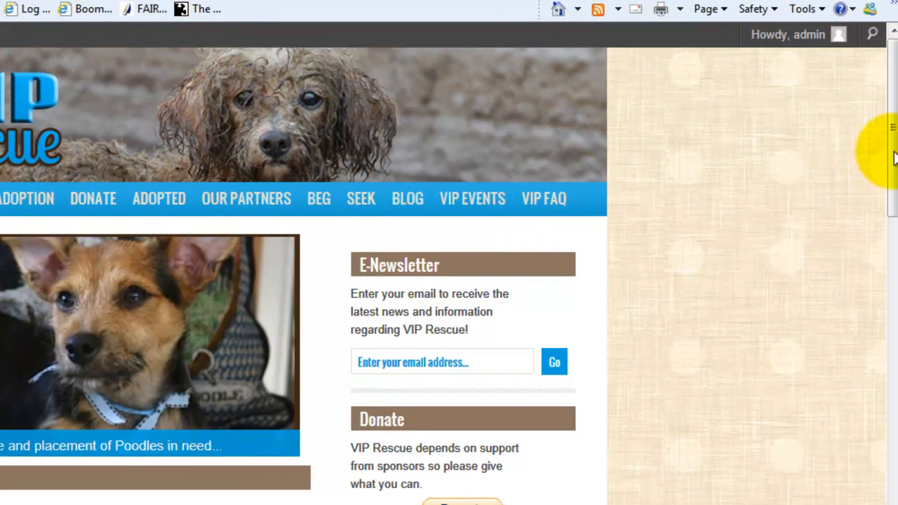
pyautogui.scroll(-4, 877, 195)
pyautogui.scroll(-5, 874, 295)
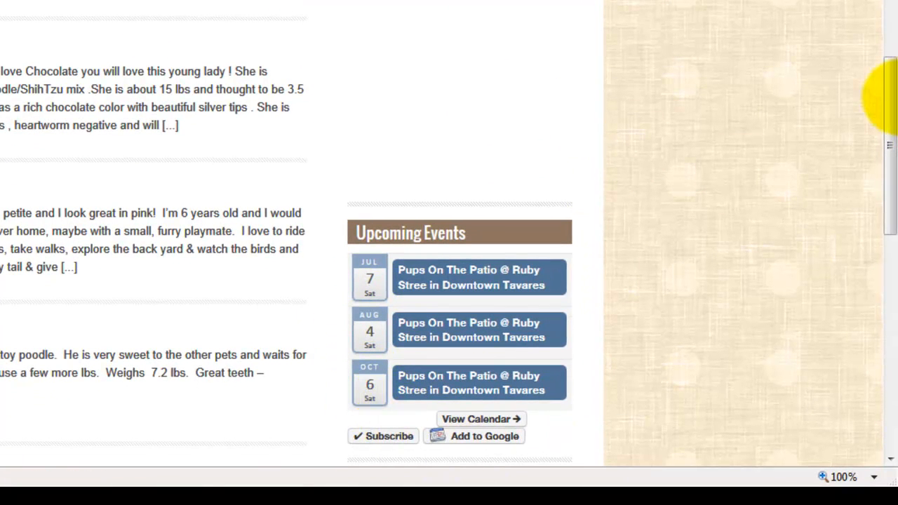
pyautogui.moveTo(886, 104); pyautogui.dragTo(883, 36)
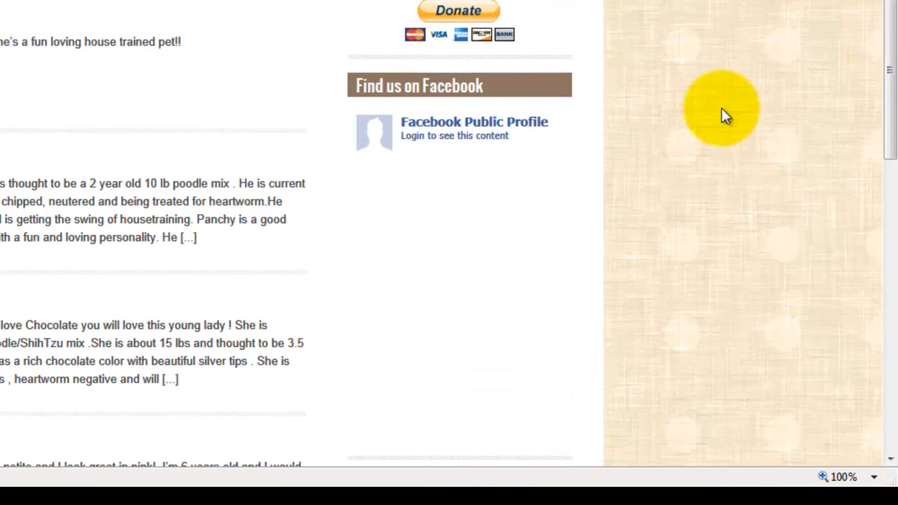
pyautogui.moveTo(888, 88); pyautogui.dragTo(876, 221)
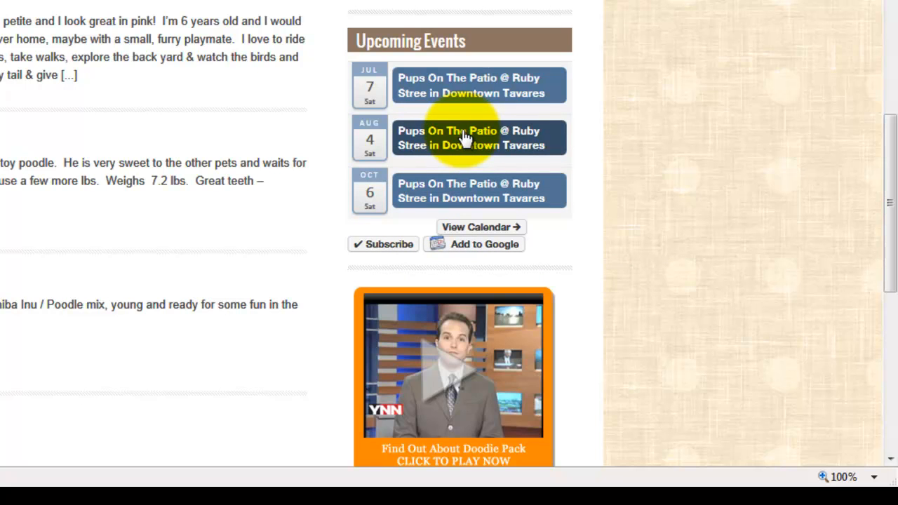
# - Open the August 4 Pups On The Patio event, review its details and flyer area, and close the site tab
pyautogui.click(526, 149)
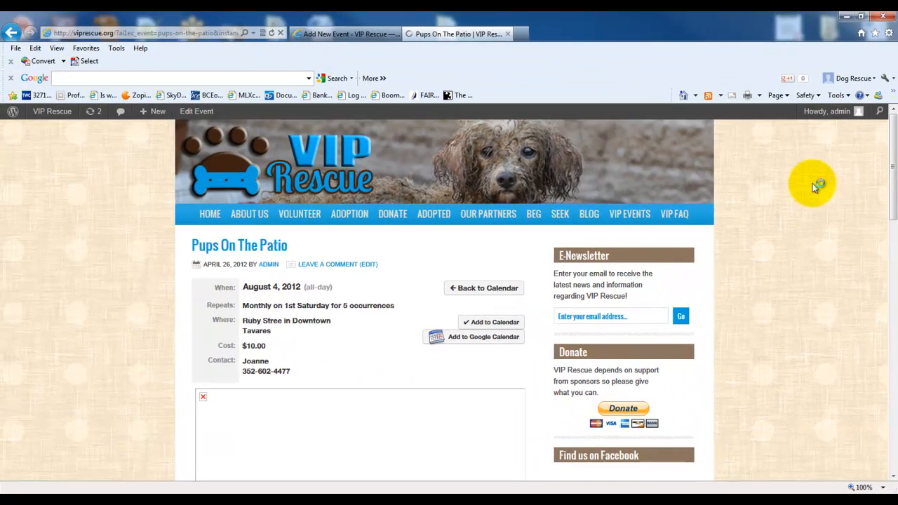
pyautogui.moveTo(894, 139); pyautogui.dragTo(895, 188)
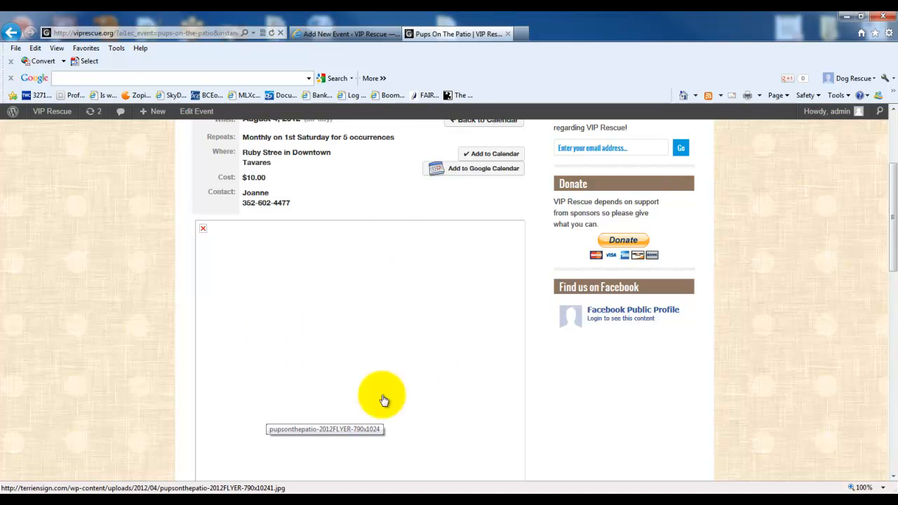
pyautogui.moveTo(892, 224); pyautogui.dragTo(895, 204)
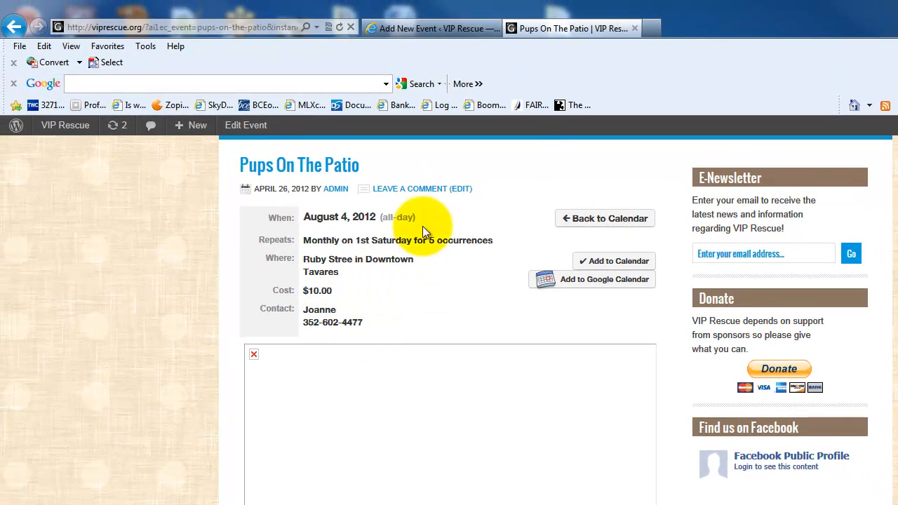
pyautogui.click(634, 28)
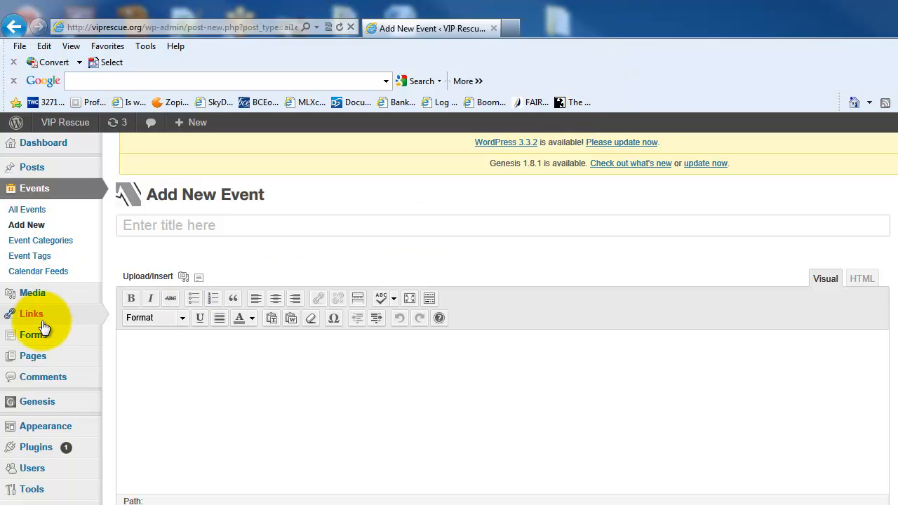
# - Open the list of all site pages in the WordPress admin and look through it
pyautogui.moveTo(40, 340)
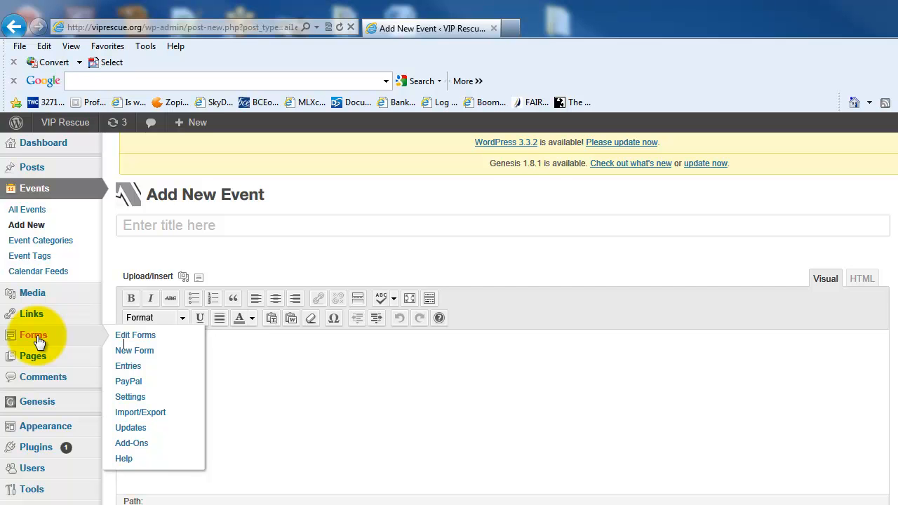
pyautogui.moveTo(42, 361)
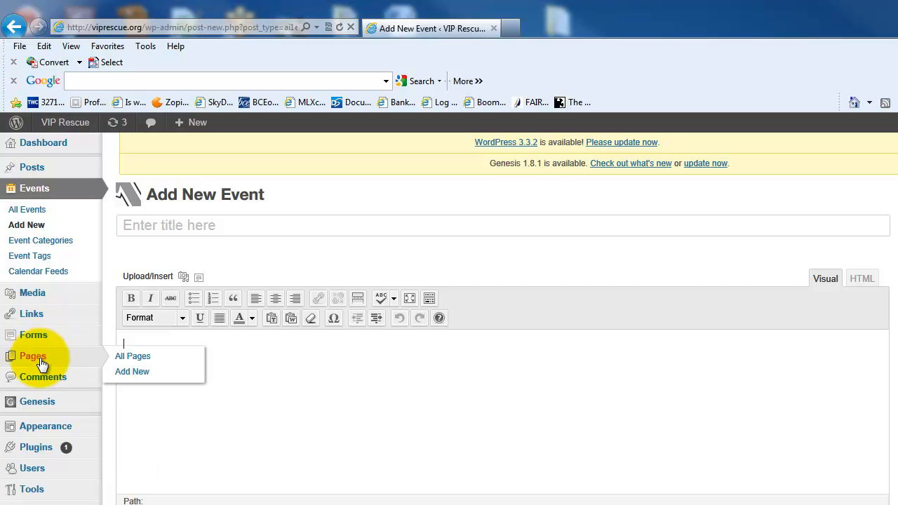
pyautogui.click(44, 359)
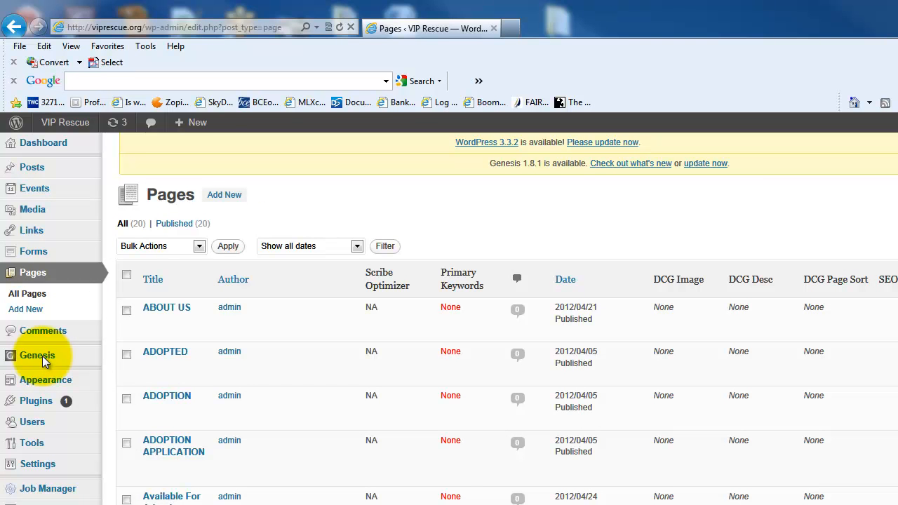
pyautogui.moveTo(44, 362)
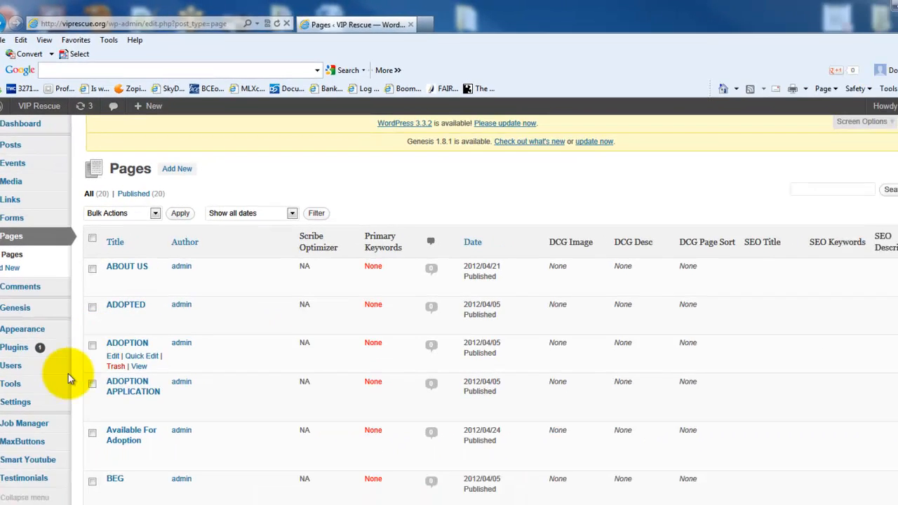
pyautogui.scroll(-2, 31, 428)
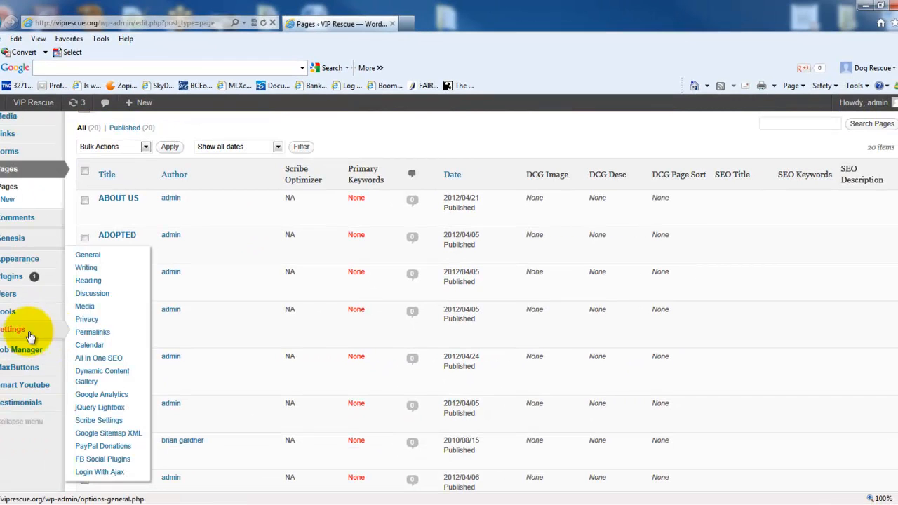
# - Open the Job Manager settings and review the admin settings and the application categories
pyautogui.moveTo(12, 352)
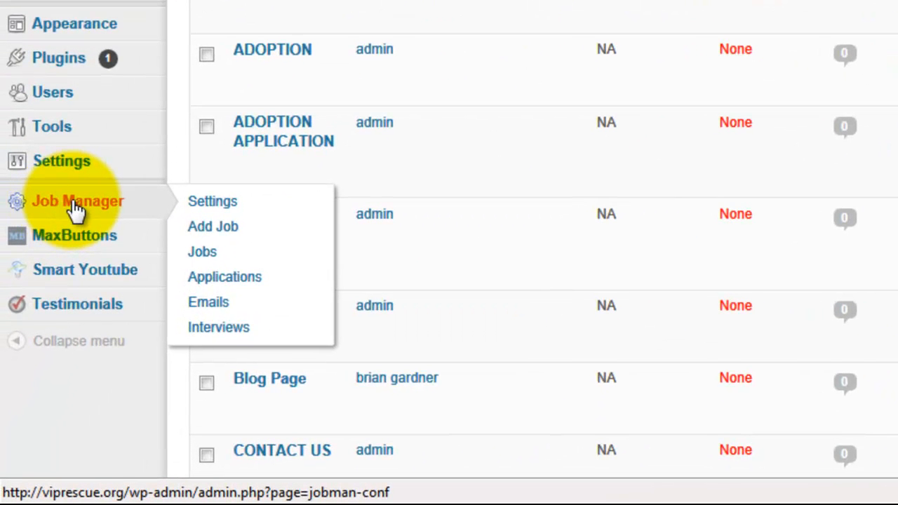
pyautogui.click(76, 207)
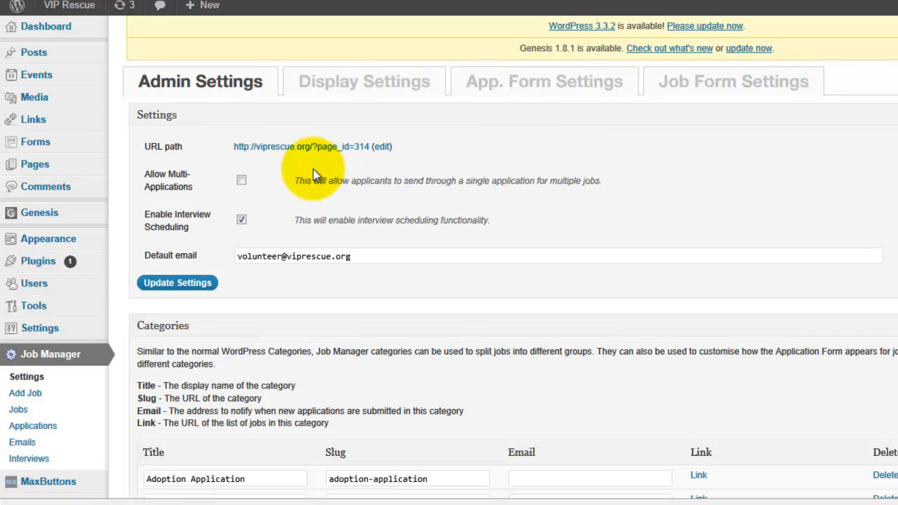
pyautogui.scroll(-2, 40, 358)
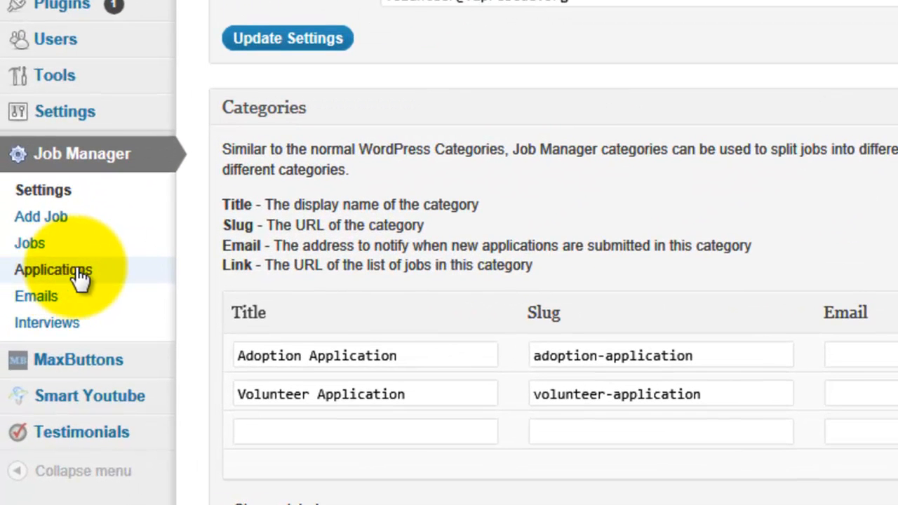
# - List the Job Manager applications and open the details of the first adoption application
pyautogui.click(61, 292)
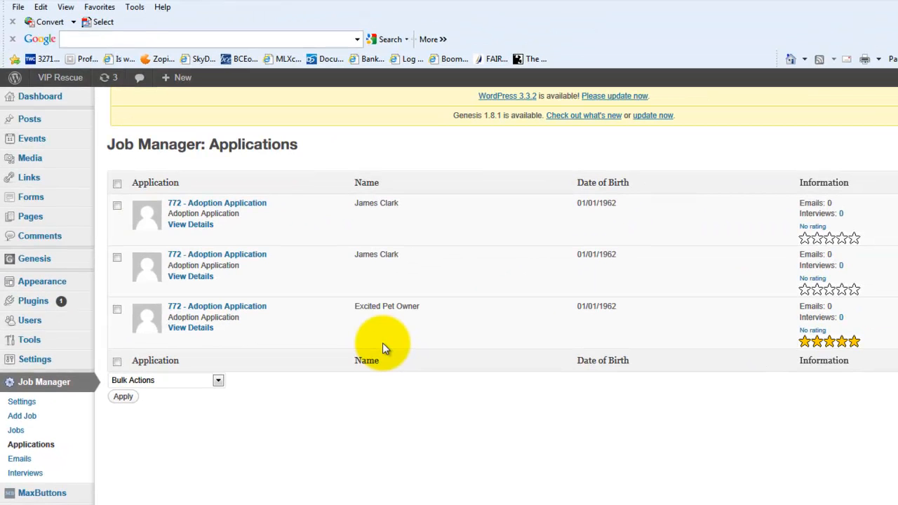
pyautogui.click(199, 233)
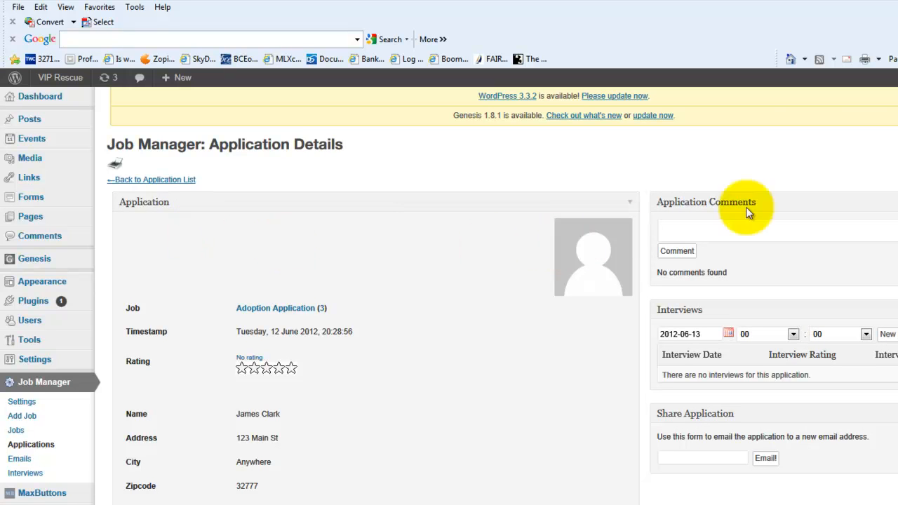
pyautogui.scroll(-1, 831, 176)
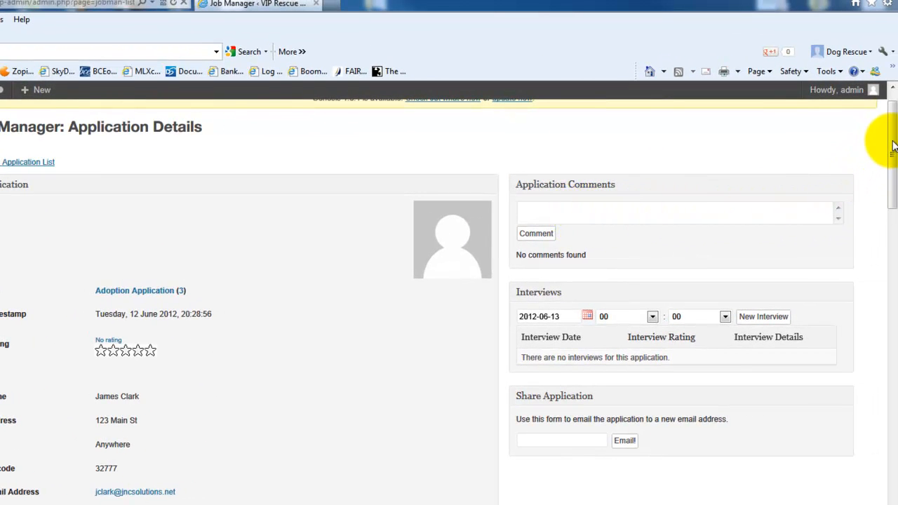
# - Rate the open adoption application five stars
pyautogui.moveTo(894, 146); pyautogui.dragTo(893, 168)
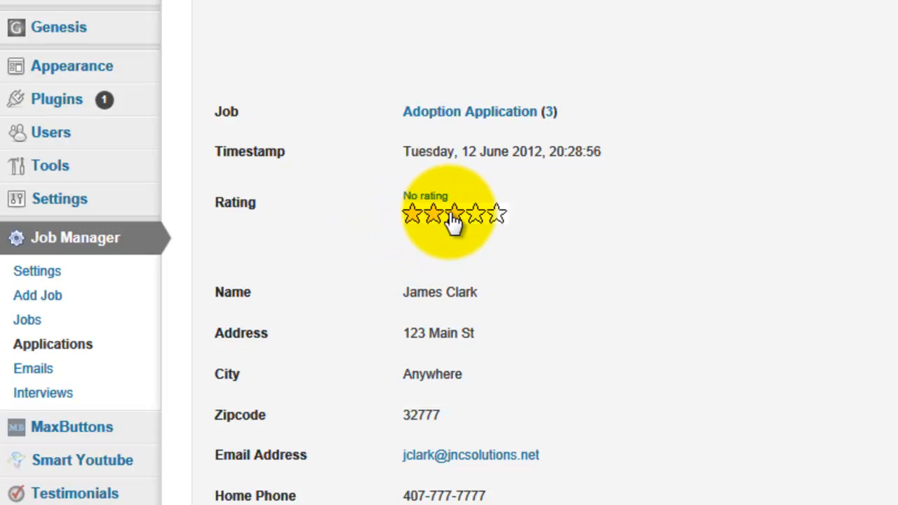
pyautogui.click(477, 216)
pyautogui.click(499, 215)
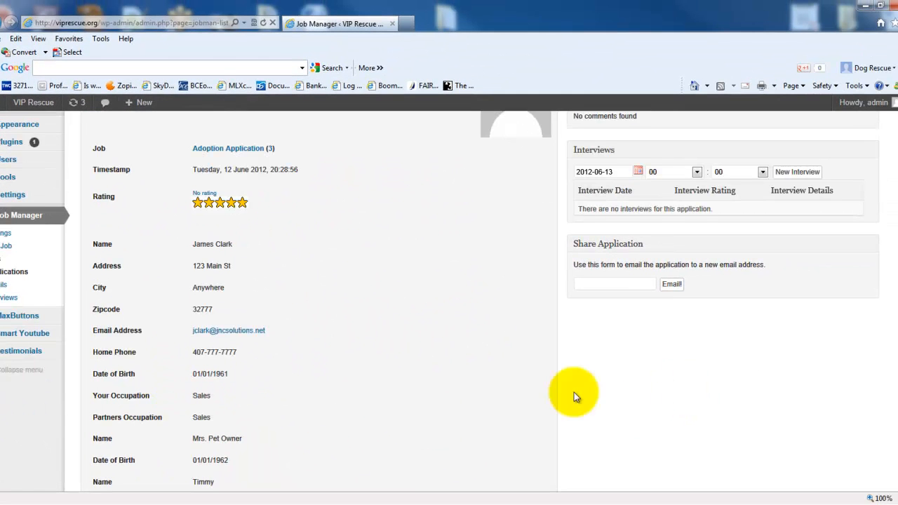
# - Read through the applicant's household, veterinarian, reference, pet and housing answers in the adoption application
pyautogui.scroll(-2, 196, 373)
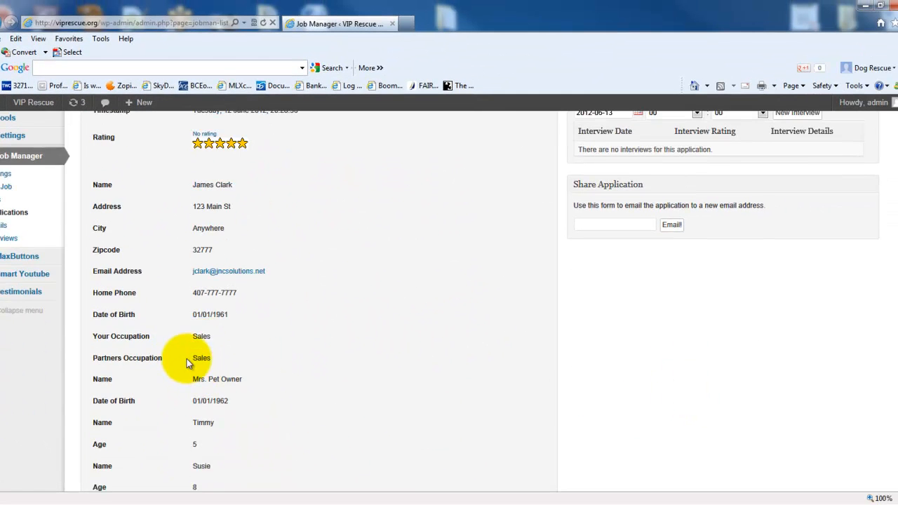
pyautogui.scroll(-3, 187, 362)
pyautogui.scroll(-4, 186, 362)
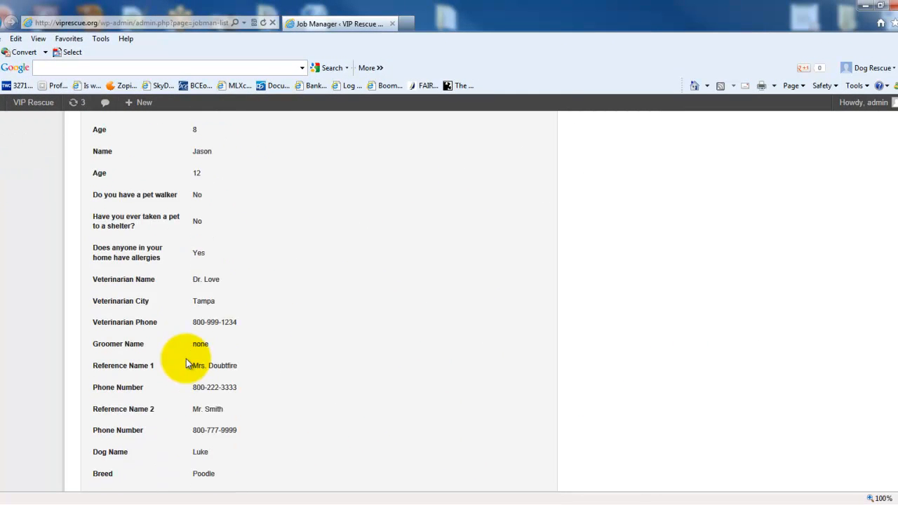
pyautogui.scroll(-1, 185, 362)
pyautogui.scroll(-3, 186, 362)
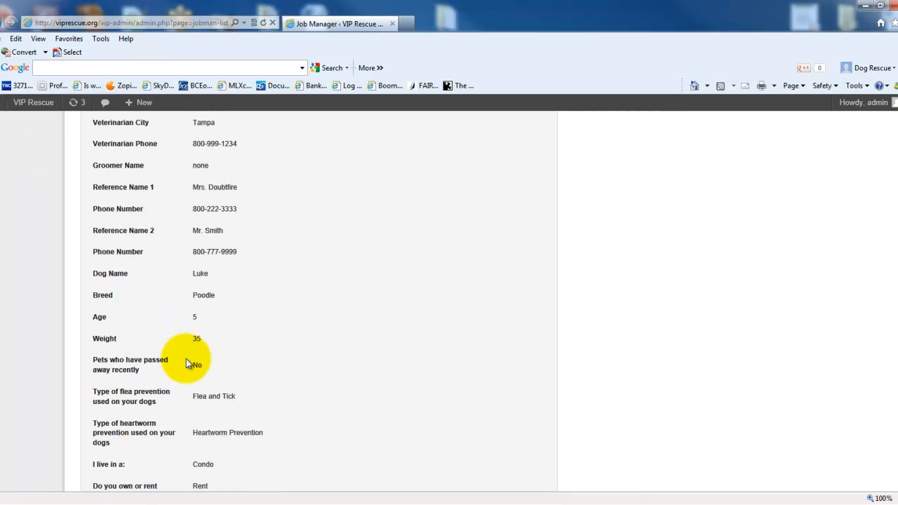
pyautogui.moveTo(893, 300); pyautogui.dragTo(877, 60)
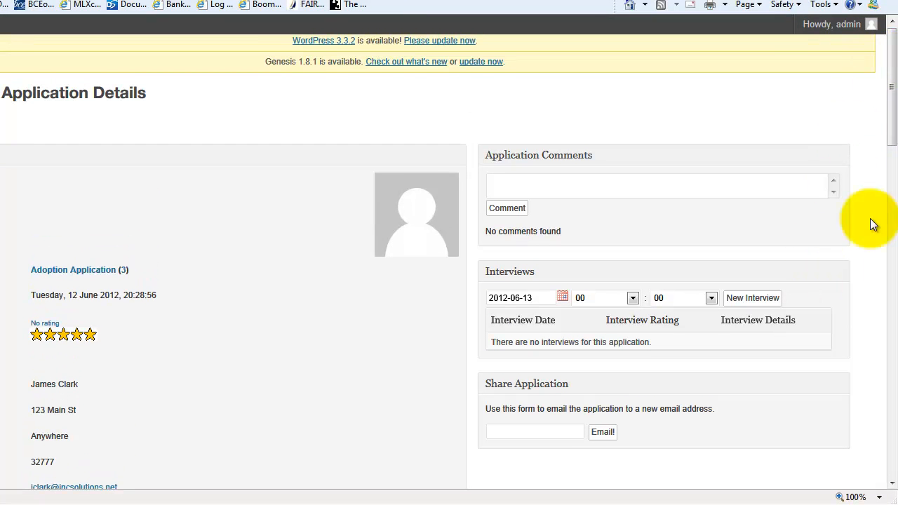
# - Examine the application's Interviews and Share Application sections, and return to the applications list
pyautogui.moveTo(892, 131); pyautogui.dragTo(892, 170)
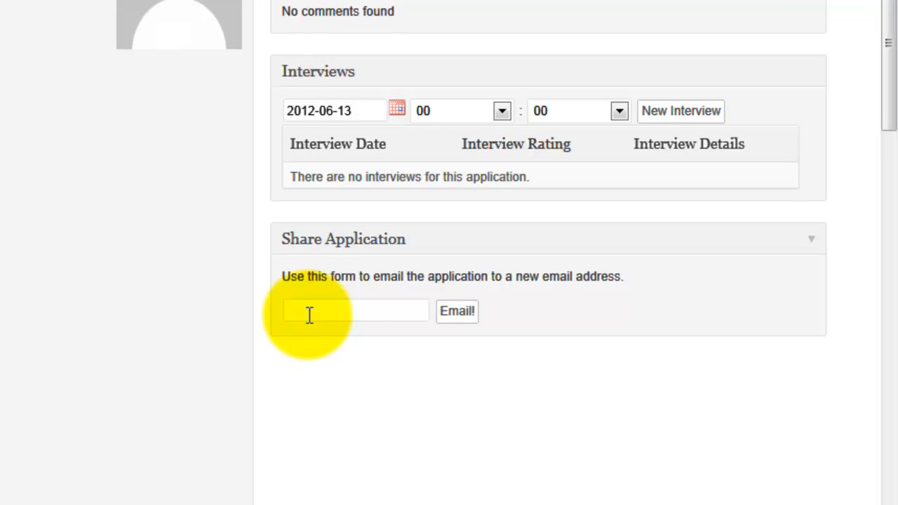
pyautogui.click(317, 313)
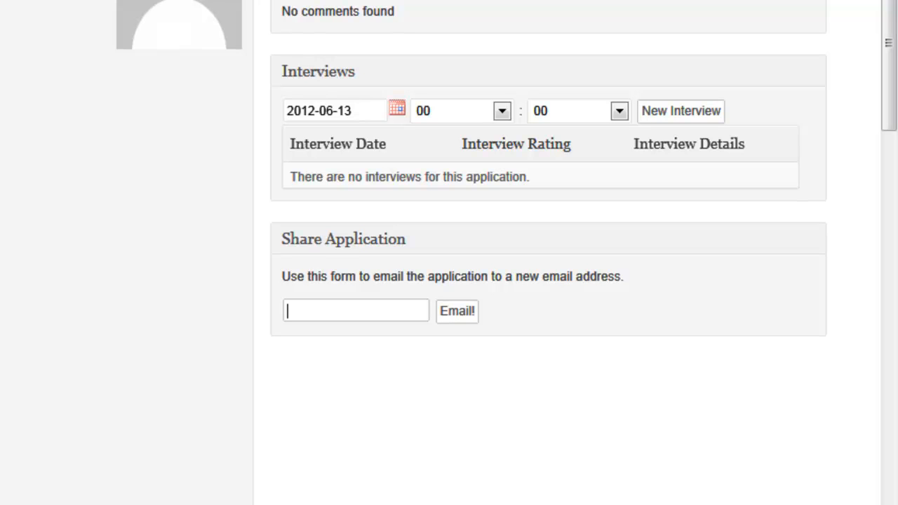
pyautogui.scroll(-3, 548, 280)
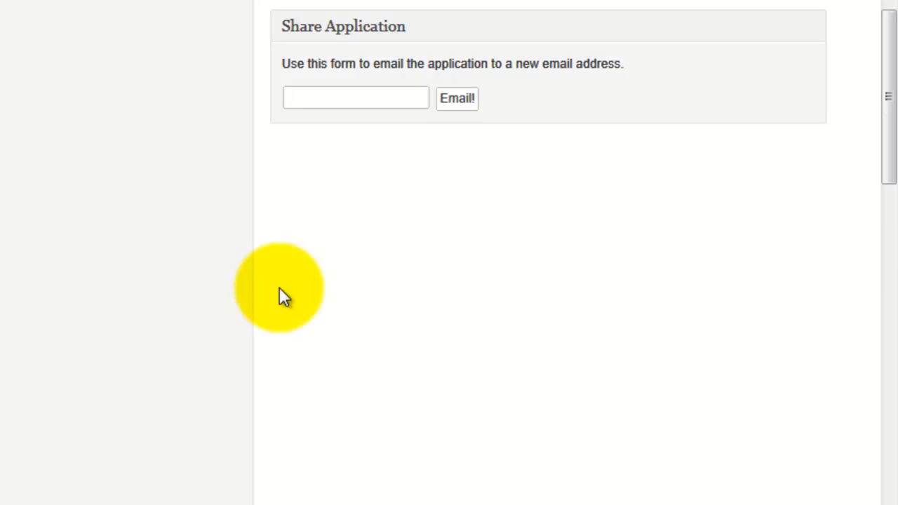
pyautogui.moveTo(887, 155); pyautogui.dragTo(878, 56)
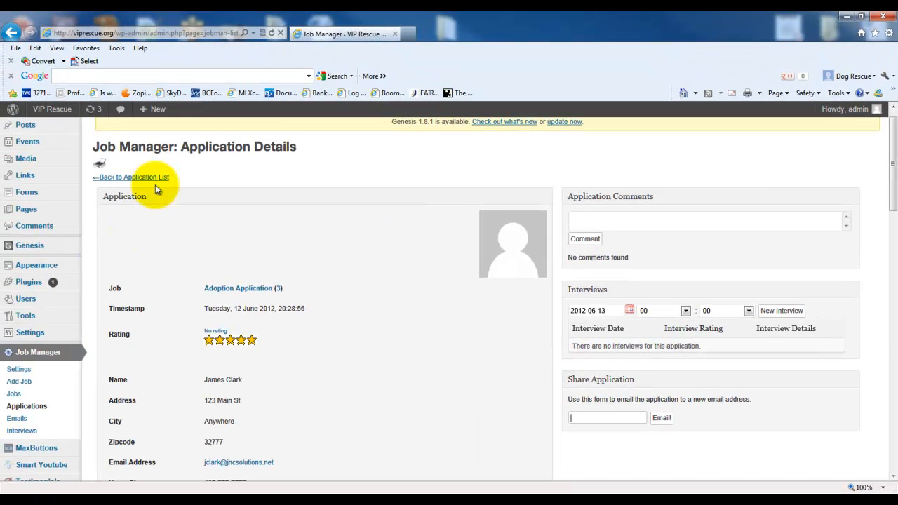
pyautogui.click(156, 179)
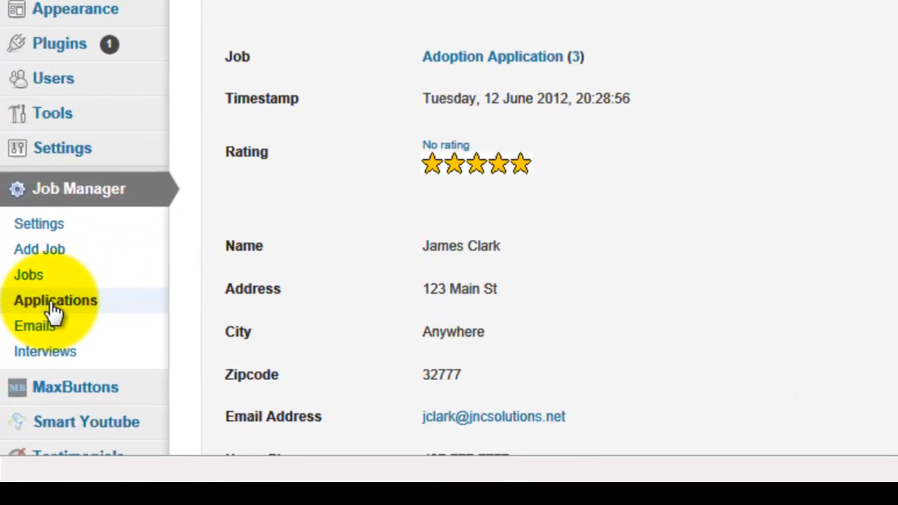
pyautogui.click(50, 302)
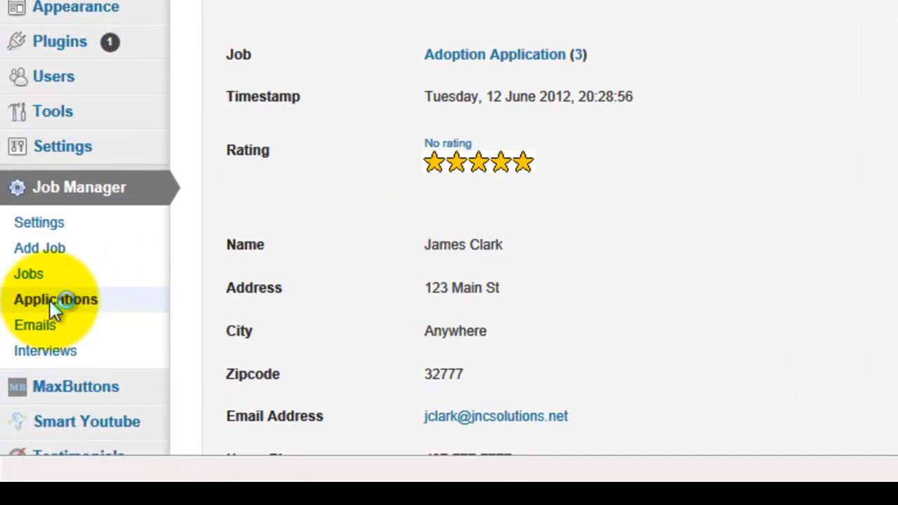